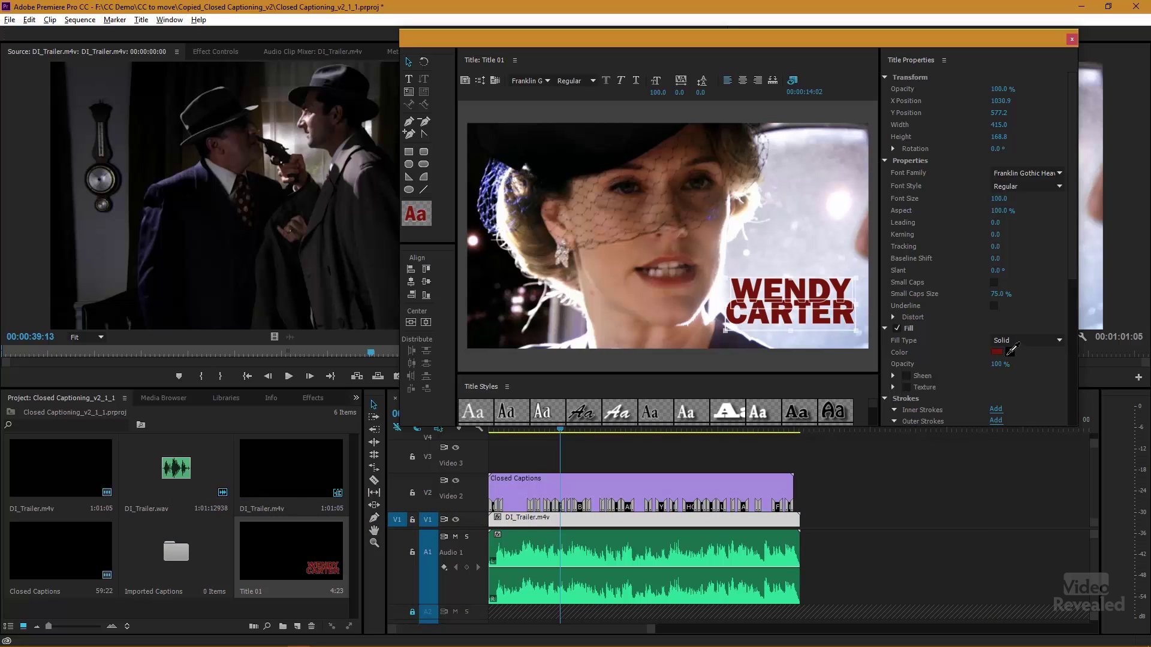
# - Open the title's fill colour picker and try hues from olive to green, ending on red 812020
pyautogui.click(996, 353)
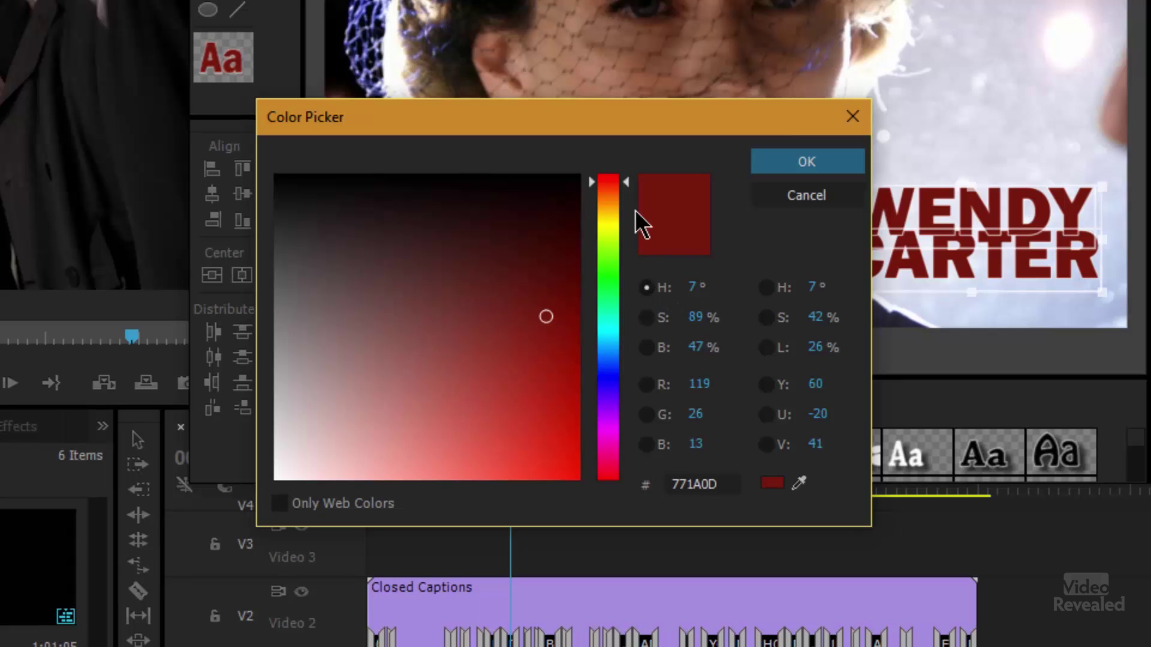
pyautogui.moveTo(626, 182); pyautogui.dragTo(599, 170)
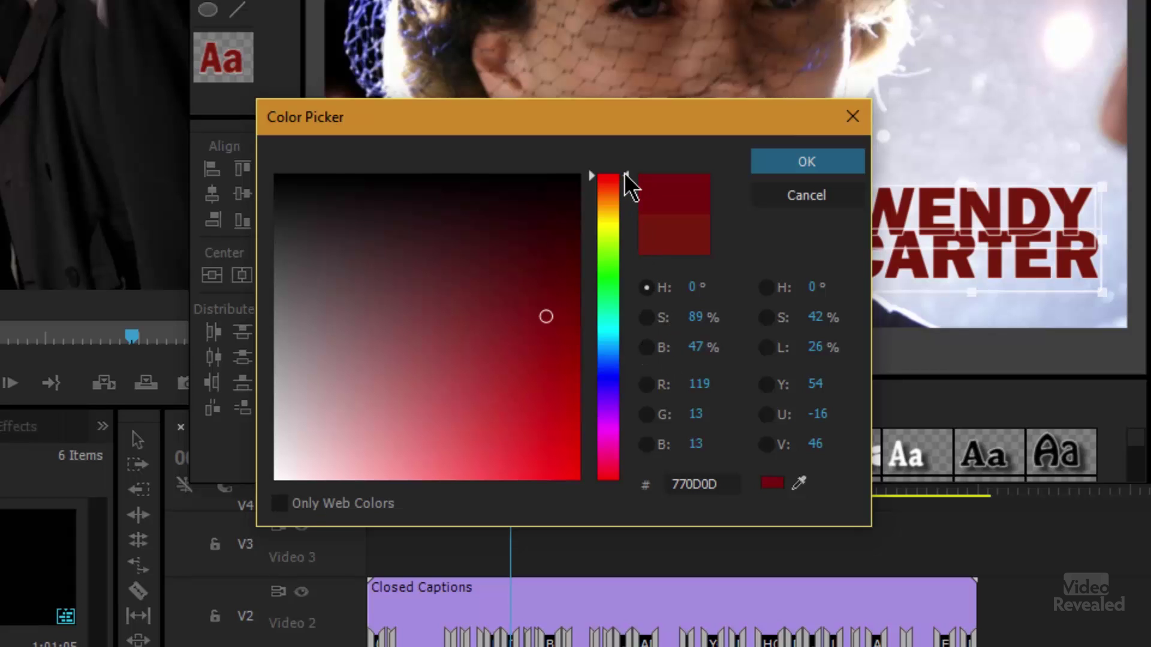
pyautogui.moveTo(626, 176); pyautogui.dragTo(633, 224)
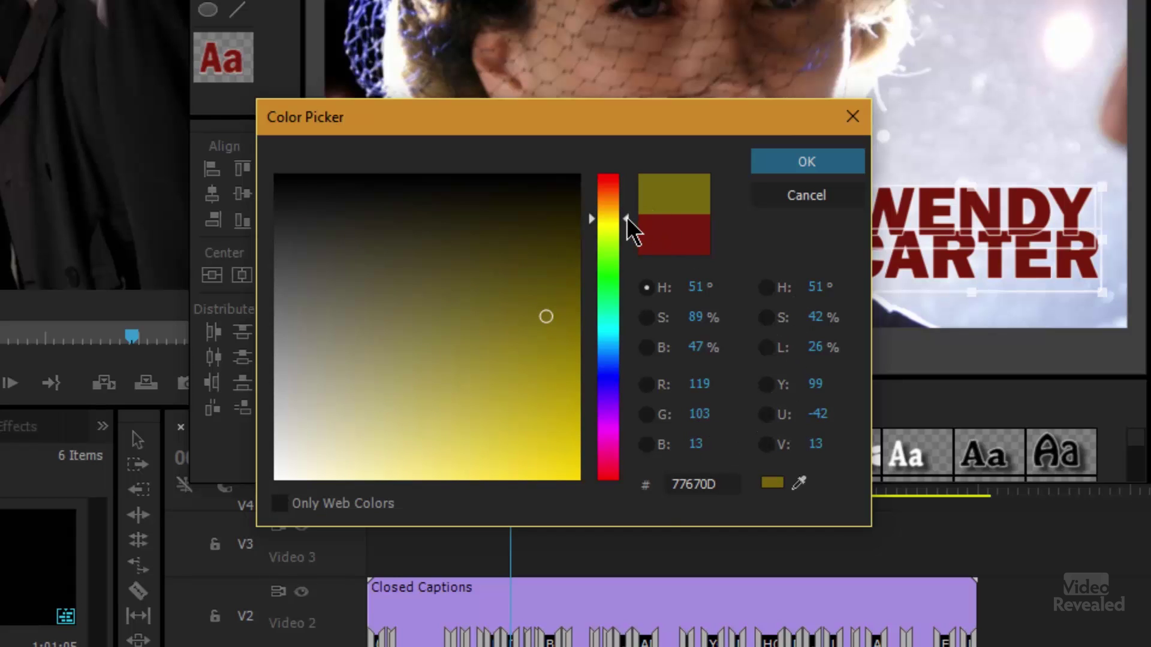
pyautogui.moveTo(627, 218); pyautogui.dragTo(570, 176)
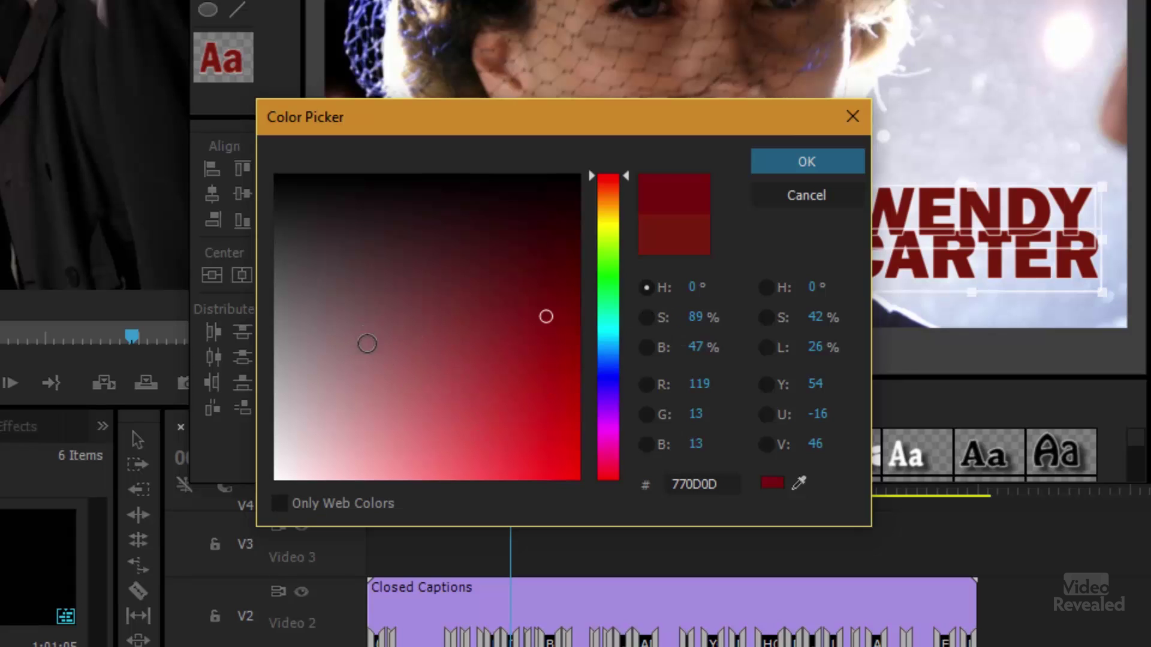
pyautogui.moveTo(367, 344)
pyautogui.mouseDown()
pyautogui.moveTo(470, 367)
pyautogui.moveTo(390, 412)
pyautogui.moveTo(347, 385)
pyautogui.moveTo(503, 357)
pyautogui.moveTo(462, 279)
pyautogui.moveTo(395, 285)
pyautogui.moveTo(451, 406)
pyautogui.moveTo(542, 362)
pyautogui.moveTo(501, 330)
pyautogui.mouseUp()
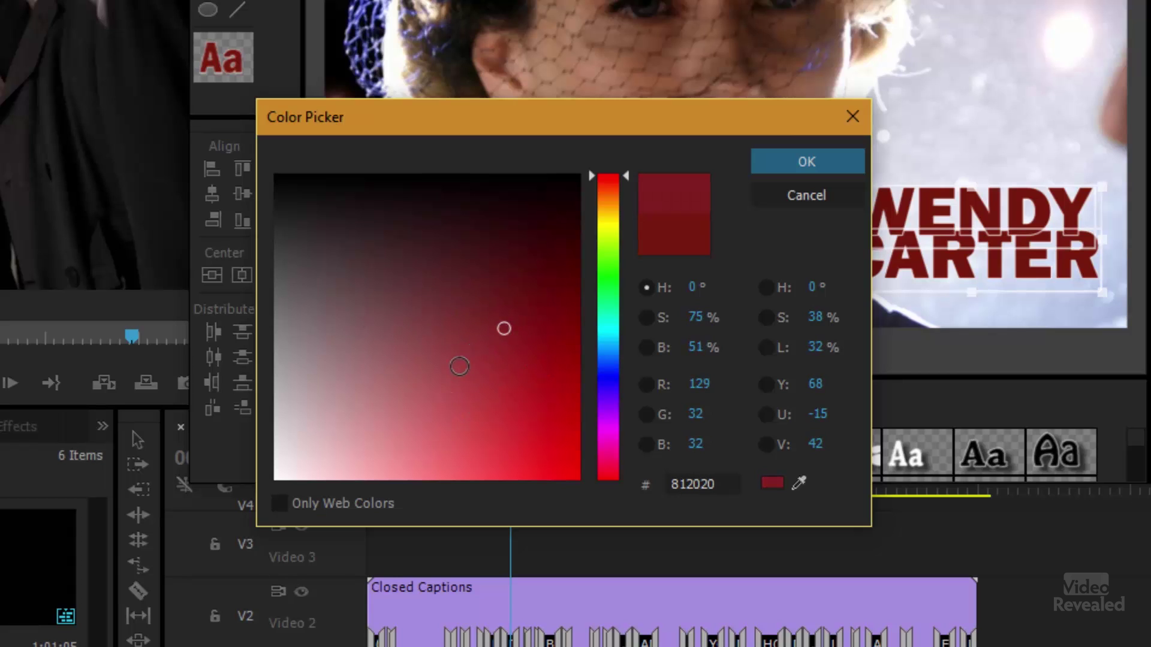
# - Shift the candidate fill to green, then fine-tune its saturation to reach 1C815C
pyautogui.moveTo(616, 282); pyautogui.dragTo(593, 321)
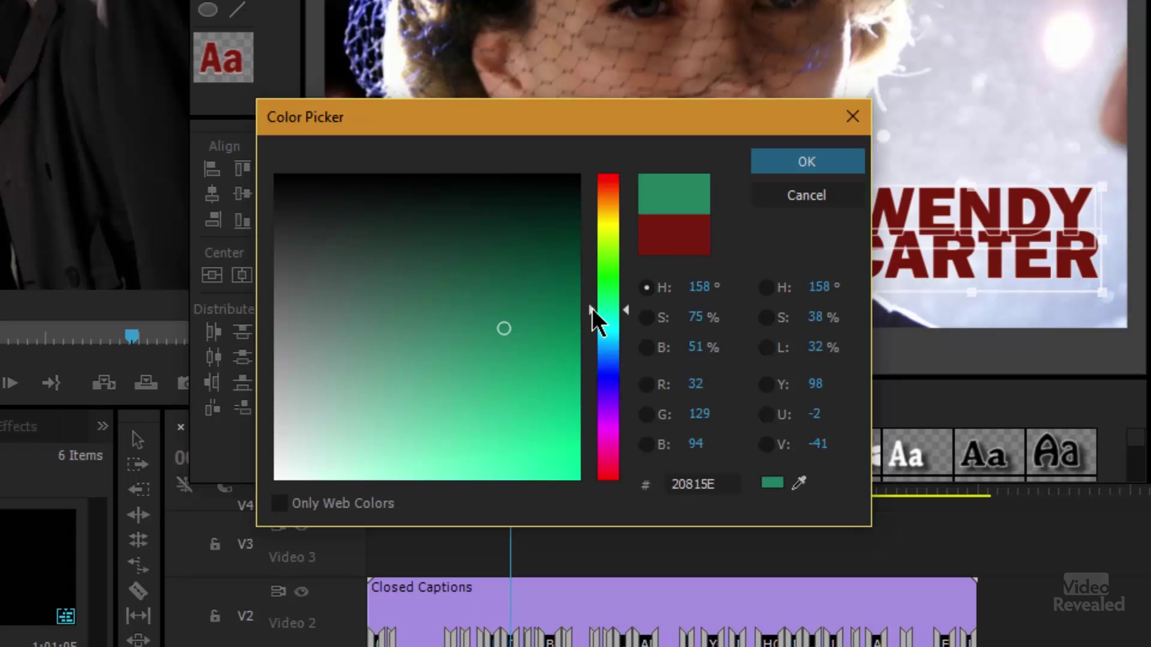
pyautogui.click(647, 318)
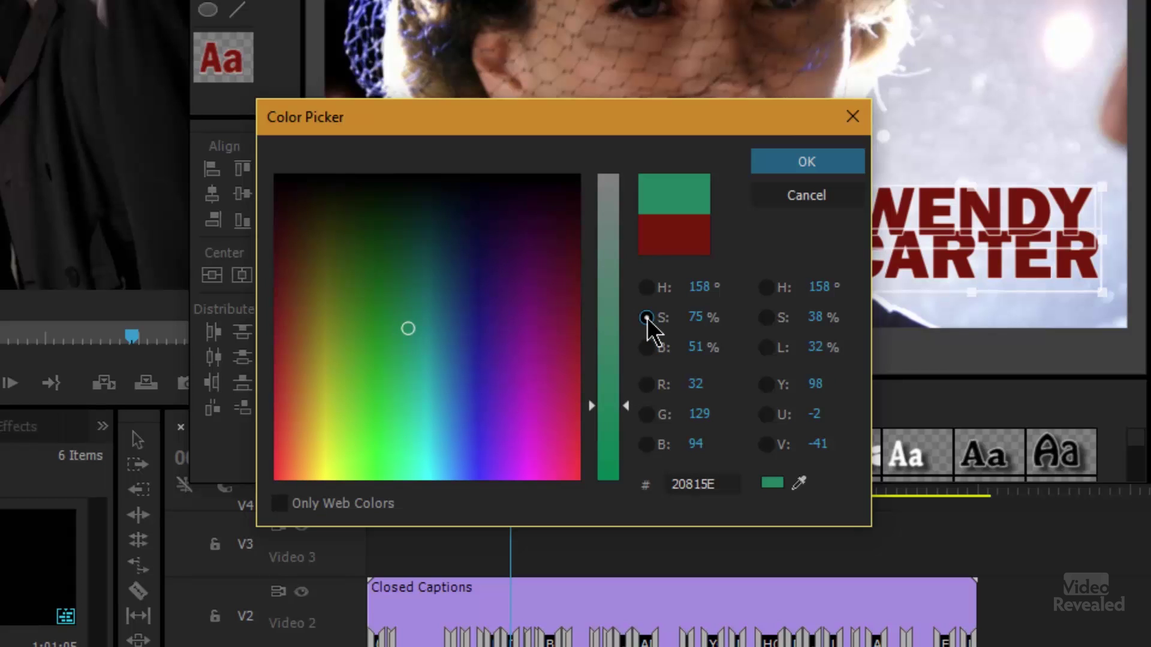
pyautogui.moveTo(626, 405)
pyautogui.mouseDown()
pyautogui.moveTo(621, 201)
pyautogui.moveTo(623, 413)
pyautogui.mouseUp()
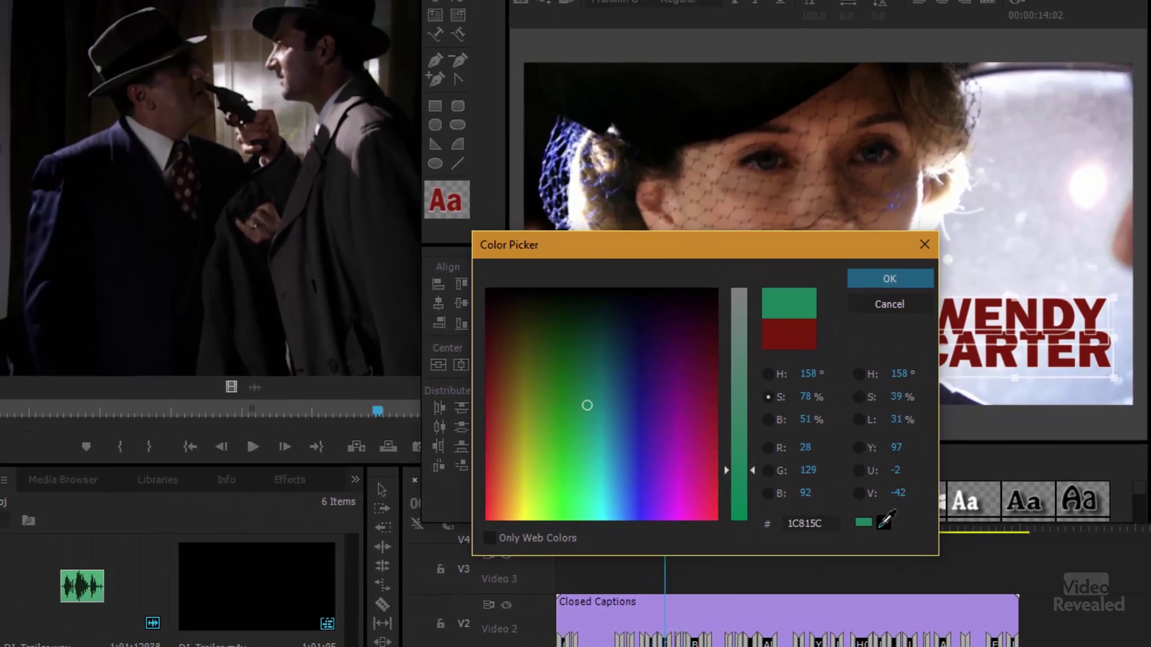
# - Sample a navy from the video, deepen its saturation, then cancel to restore red 771A0D
pyautogui.click(883, 522)
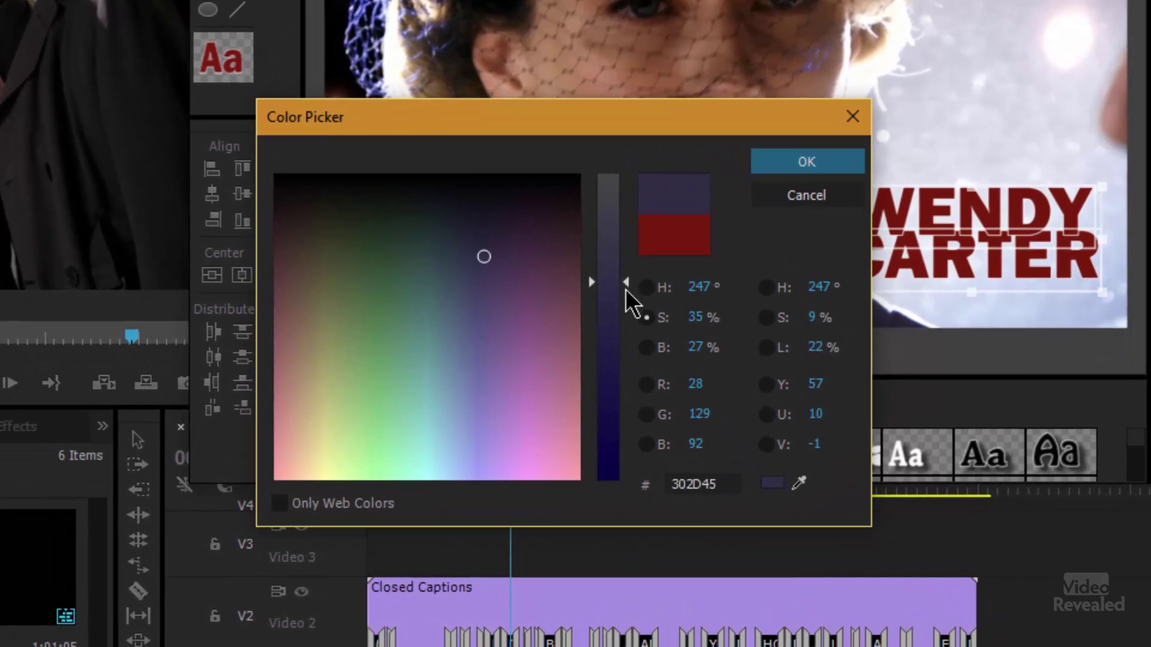
pyautogui.moveTo(753, 371); pyautogui.dragTo(754, 419)
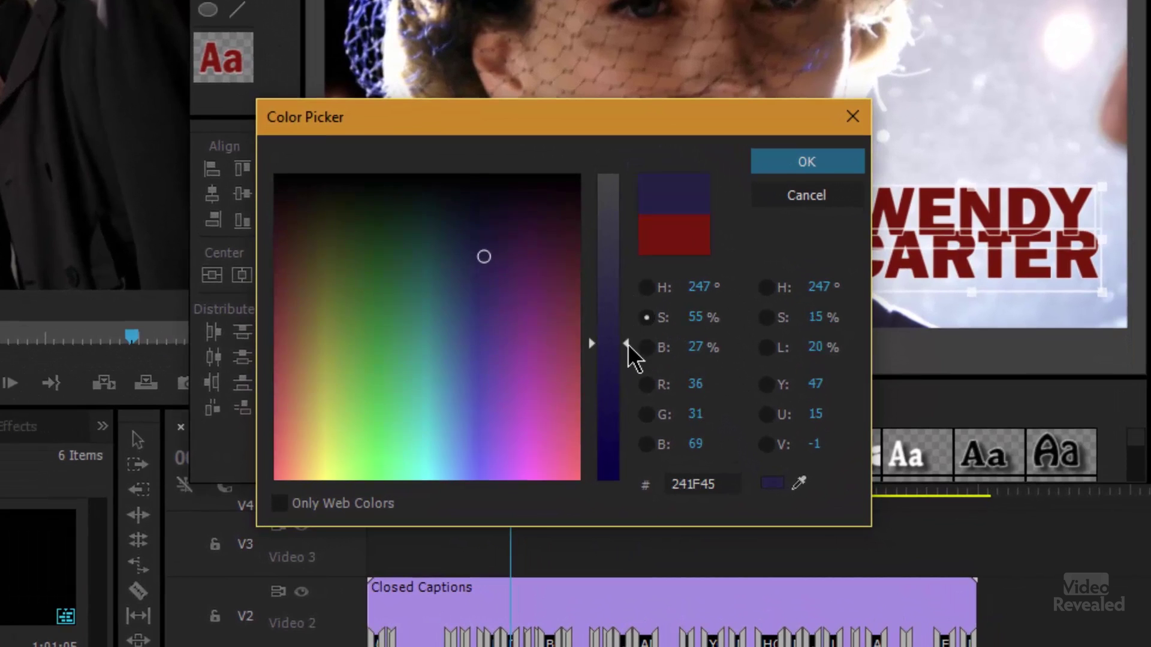
pyautogui.moveTo(634, 358); pyautogui.dragTo(627, 433)
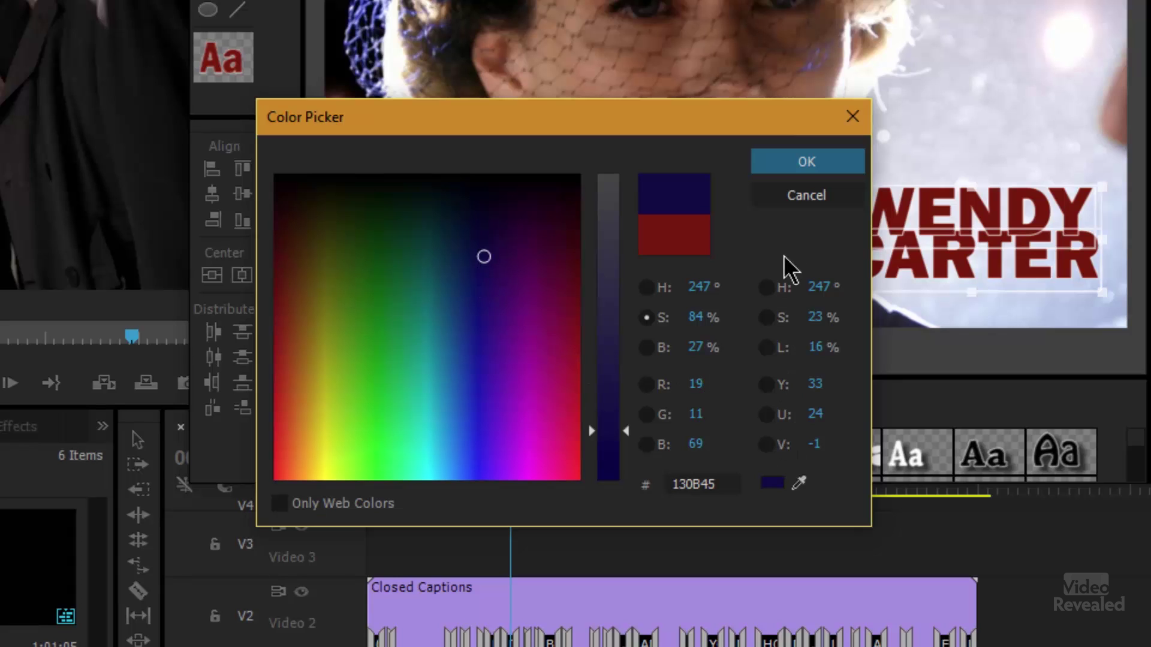
pyautogui.click(807, 195)
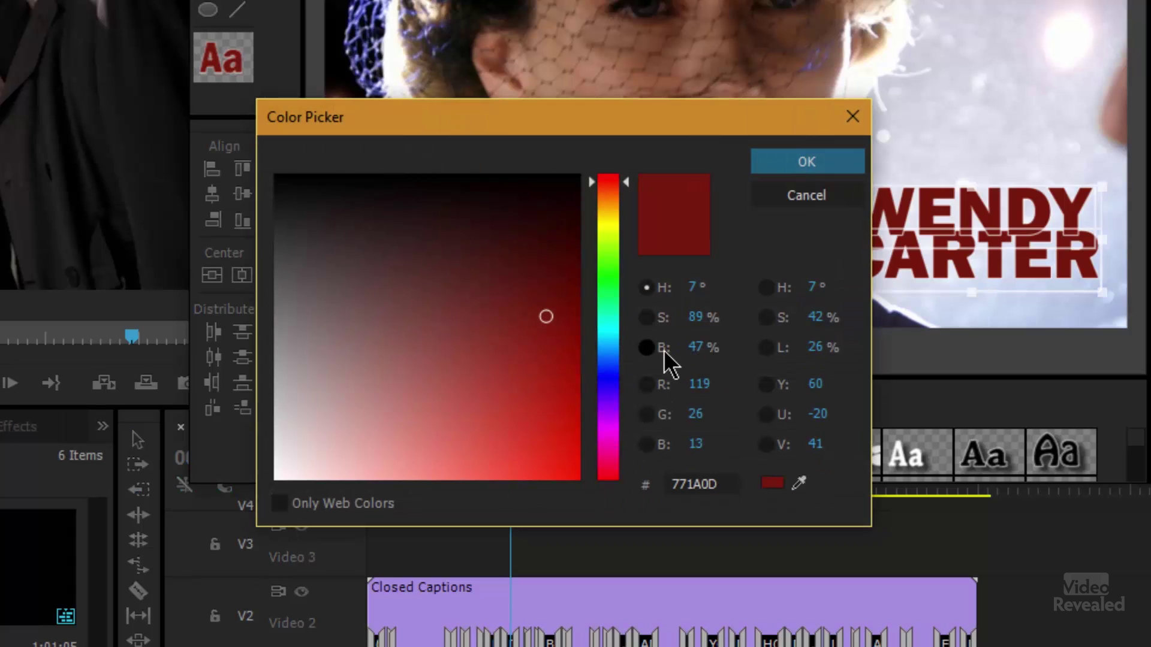
# - Brighten the red fill and add a little blue, giving crimson 99212C
pyautogui.click(647, 348)
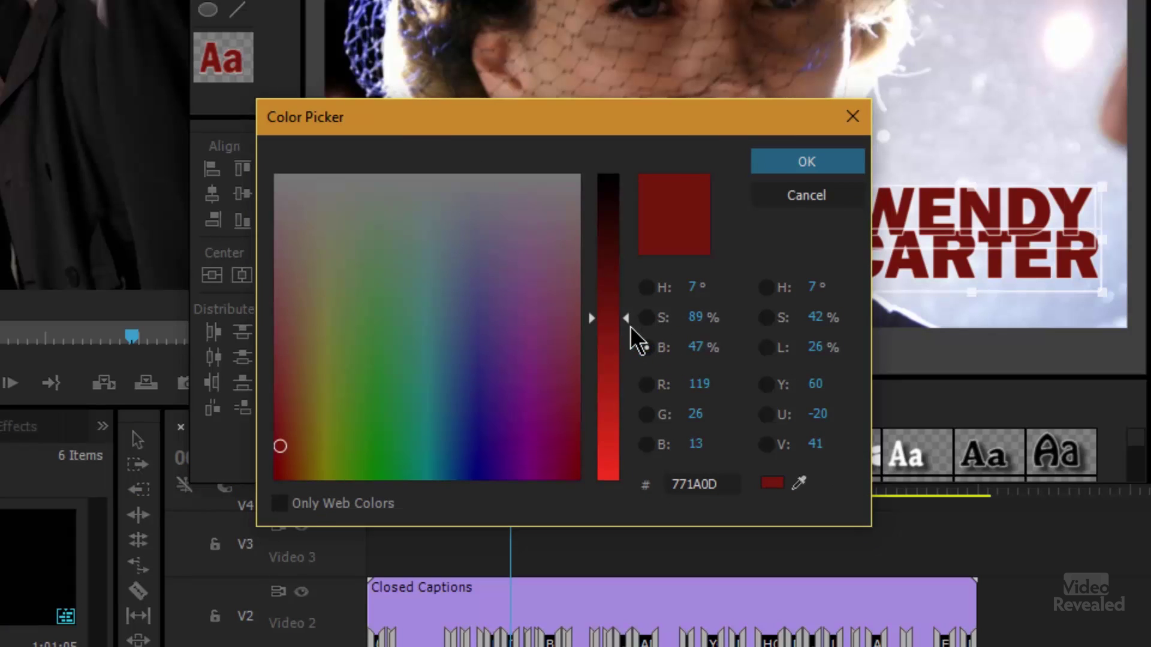
pyautogui.moveTo(627, 323); pyautogui.dragTo(633, 359)
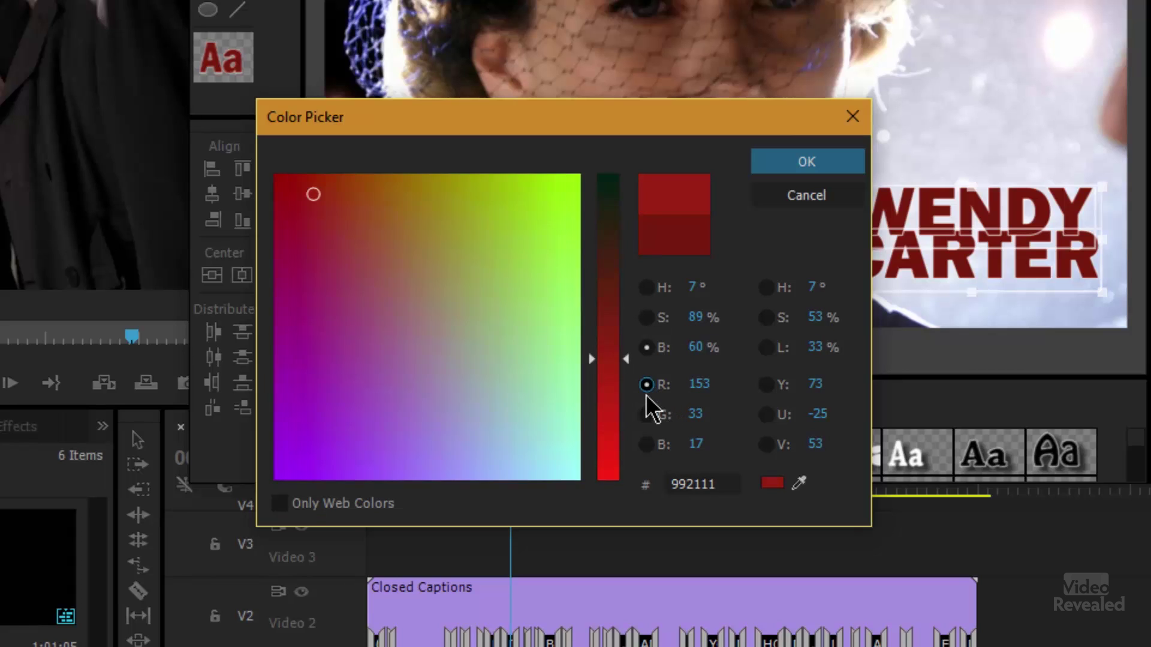
pyautogui.click(646, 414)
pyautogui.click(647, 446)
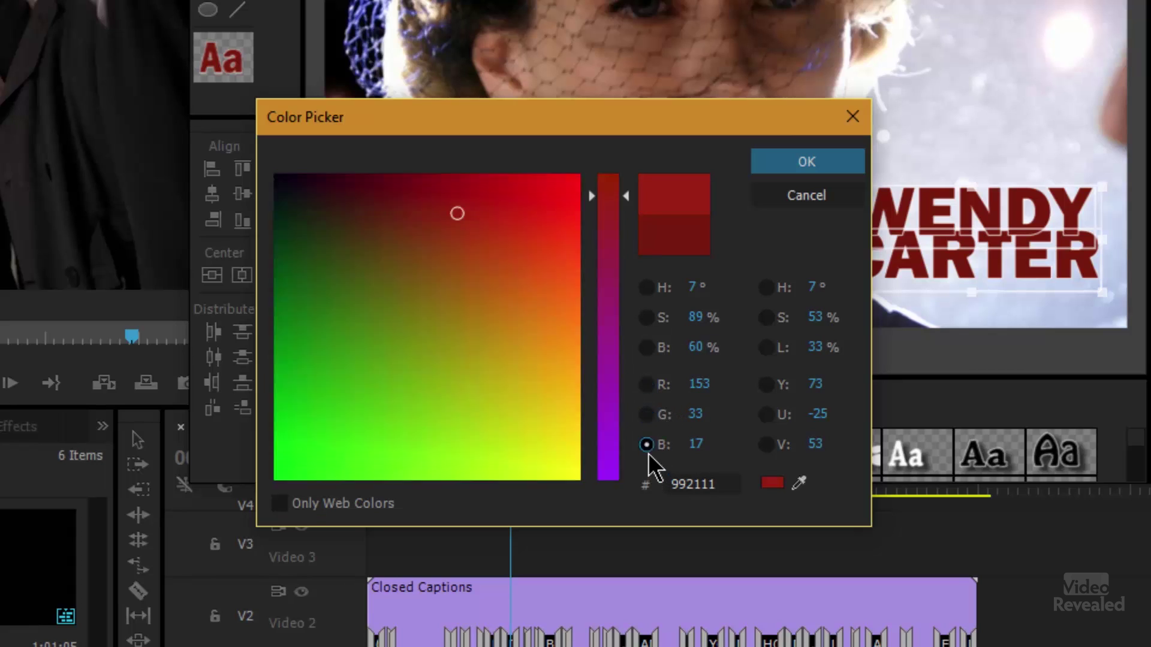
pyautogui.moveTo(637, 210); pyautogui.dragTo(600, 228)
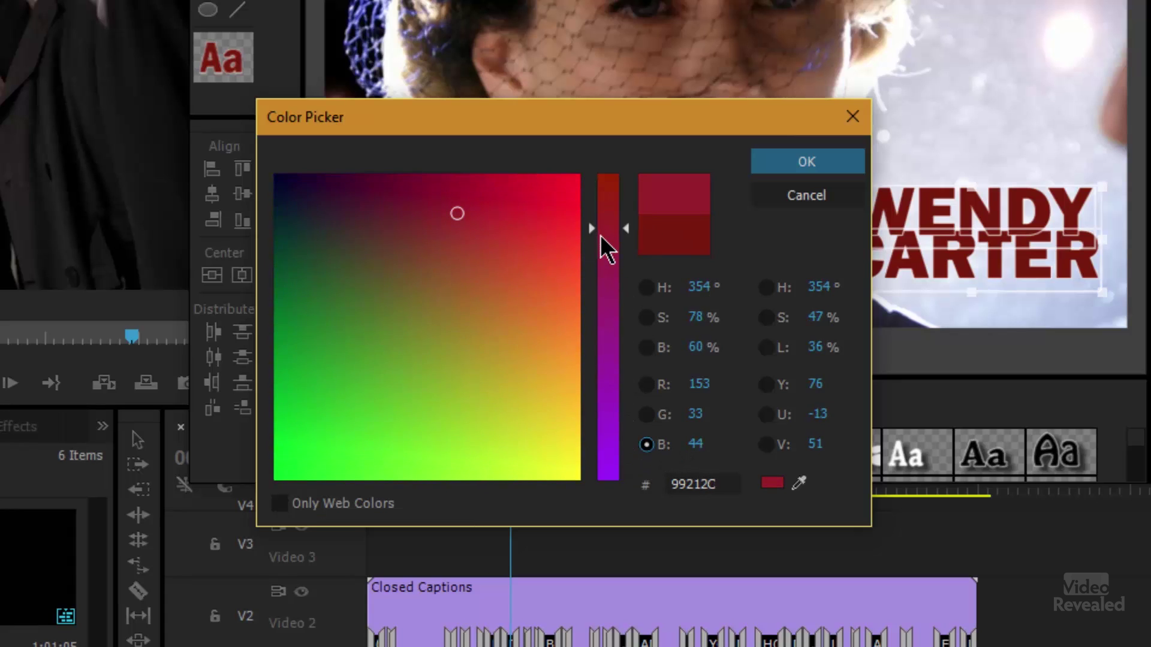
# - Compare the colour field in HSL and YUV views, then return to the hue view
pyautogui.click(766, 288)
pyautogui.click(766, 318)
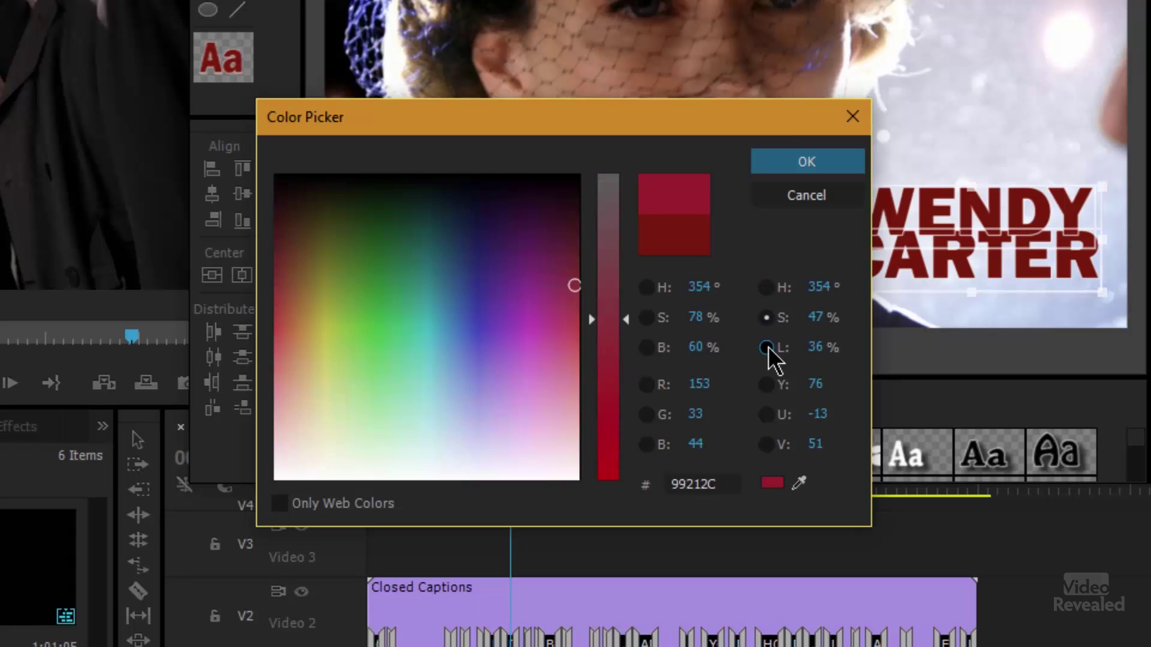
pyautogui.click(767, 348)
pyautogui.click(767, 384)
pyautogui.click(767, 414)
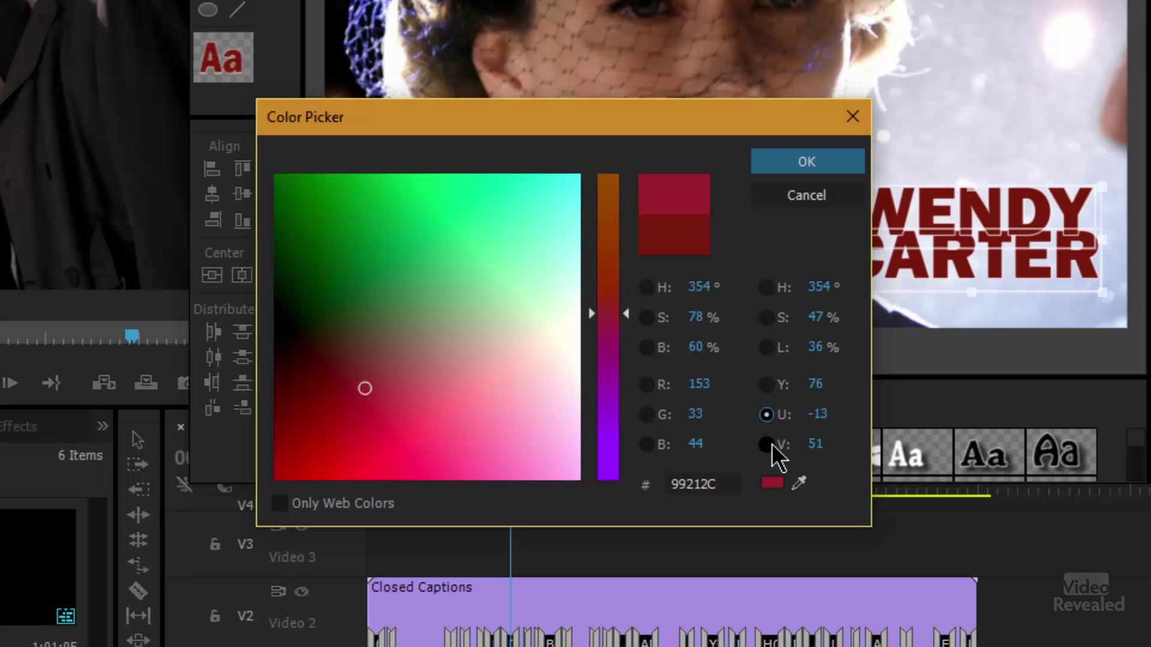
pyautogui.click(768, 445)
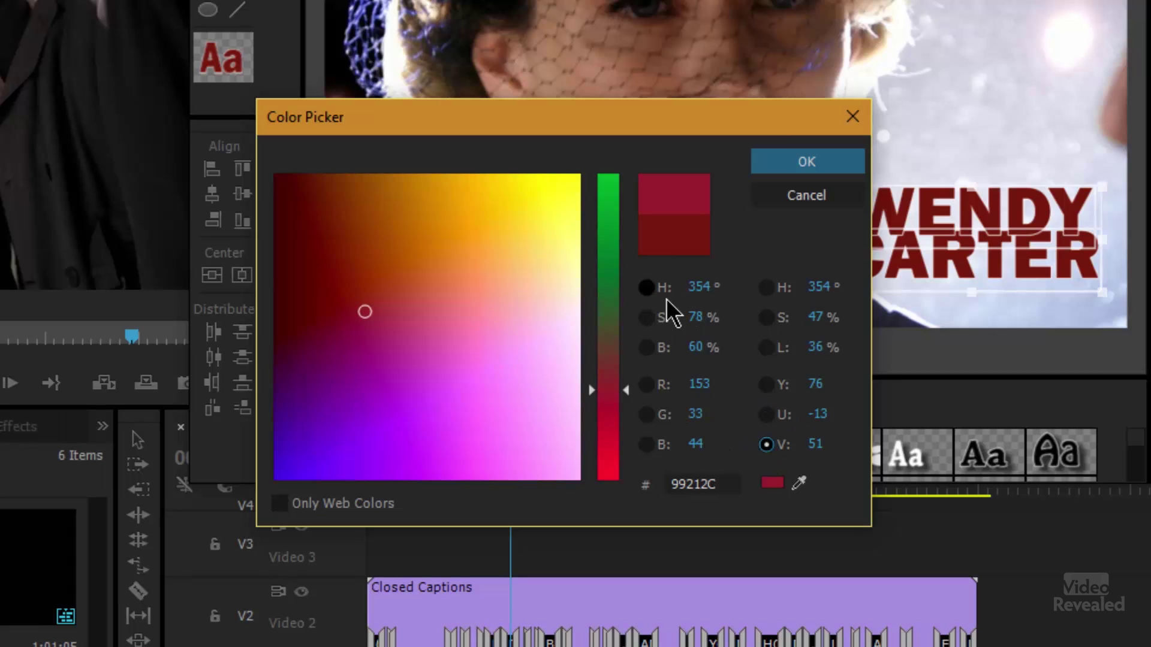
pyautogui.click(646, 288)
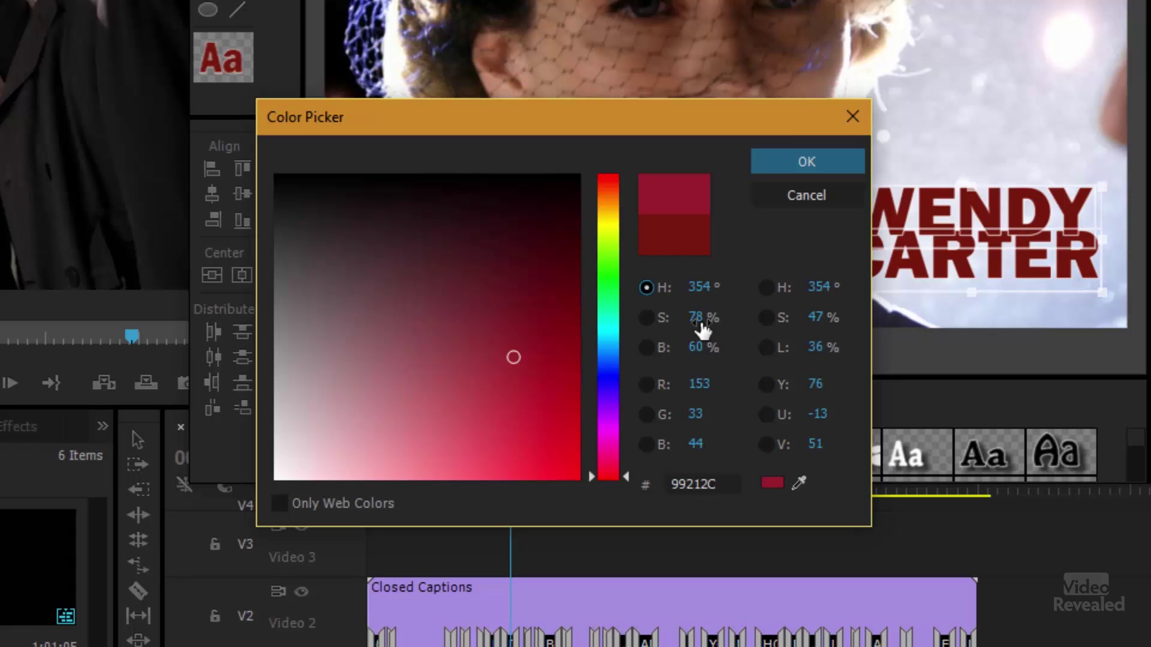
# - Lower saturation, adjust the U value, and shift the hue from magenta to teal-green 318B7A
pyautogui.moveTo(695, 327); pyautogui.dragTo(707, 354)
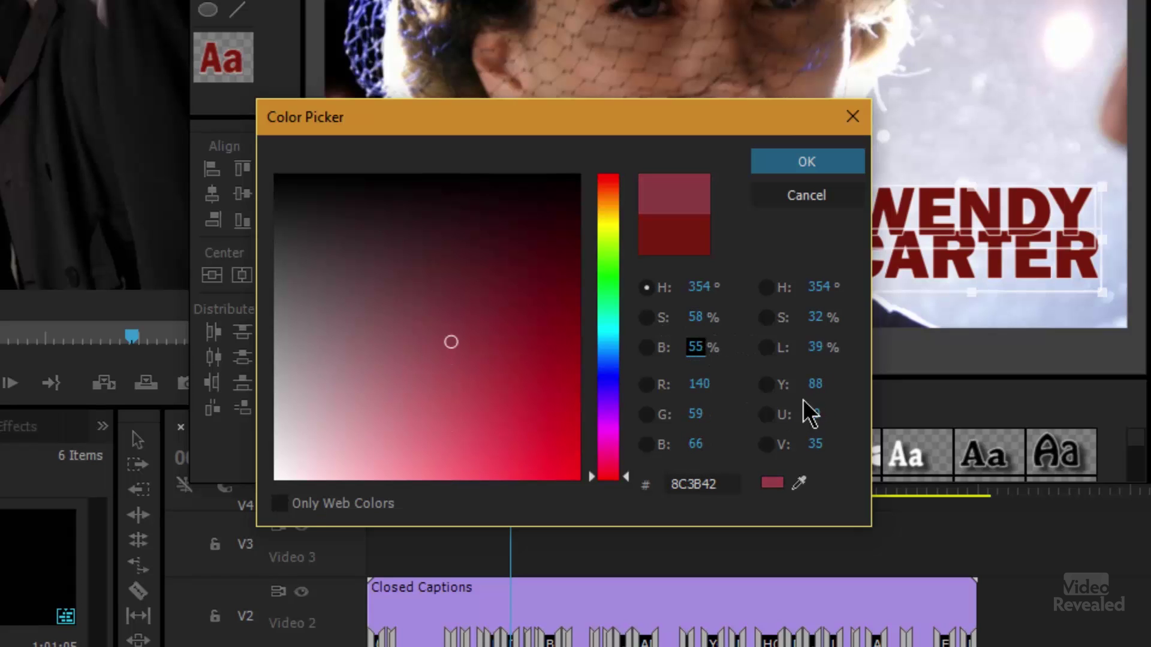
pyautogui.moveTo(813, 421); pyautogui.dragTo(836, 392)
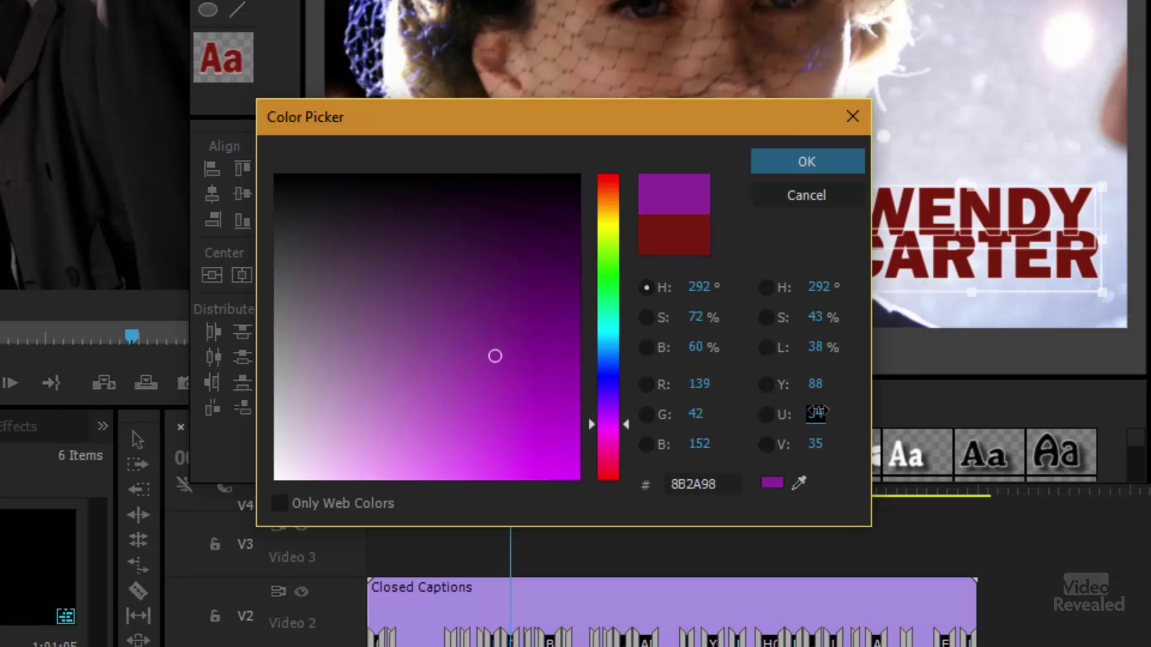
pyautogui.moveTo(816, 412)
pyautogui.mouseDown()
pyautogui.moveTo(866, 407)
pyautogui.moveTo(768, 423)
pyautogui.moveTo(797, 419)
pyautogui.mouseUp()
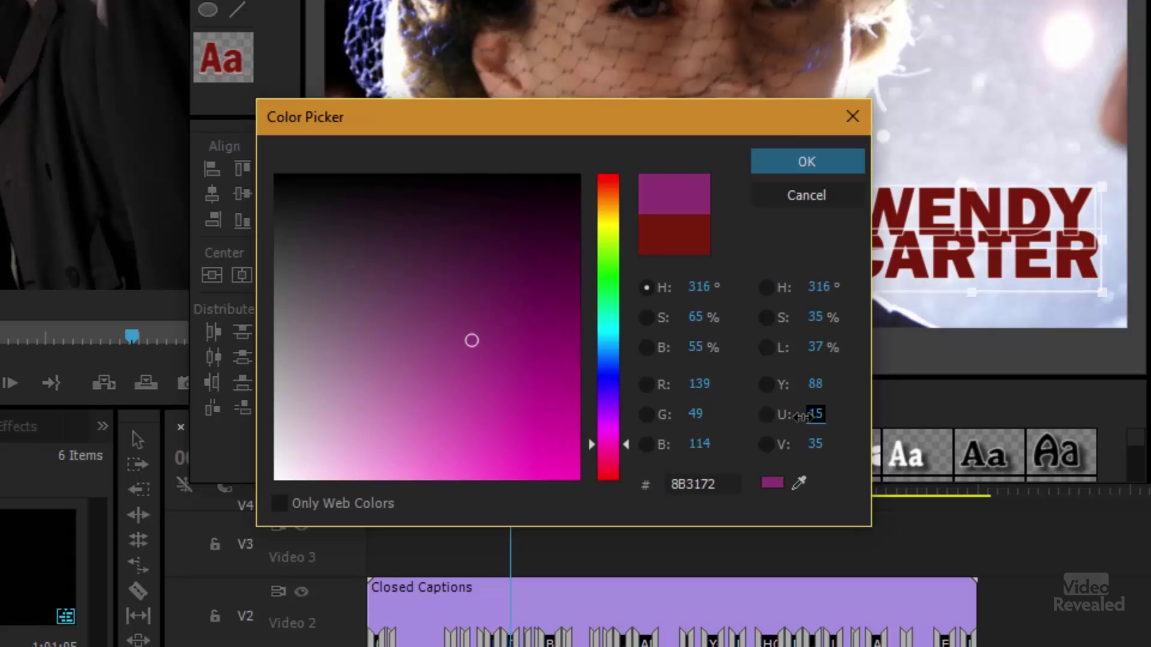
pyautogui.click(767, 415)
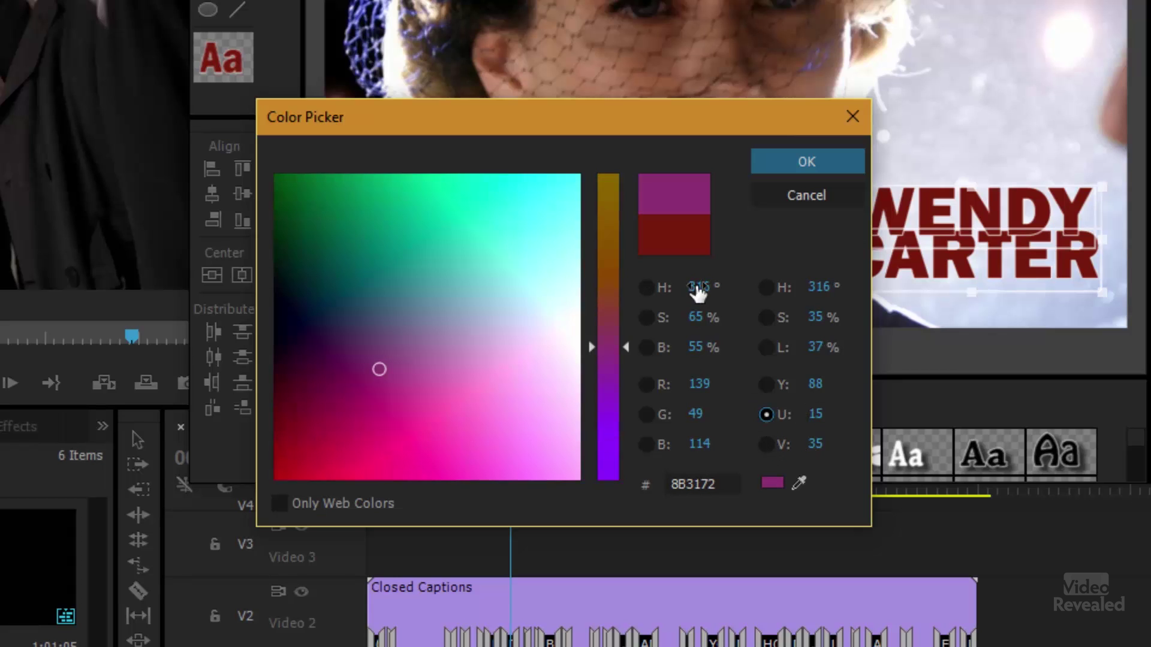
pyautogui.moveTo(699, 292); pyautogui.dragTo(717, 353)
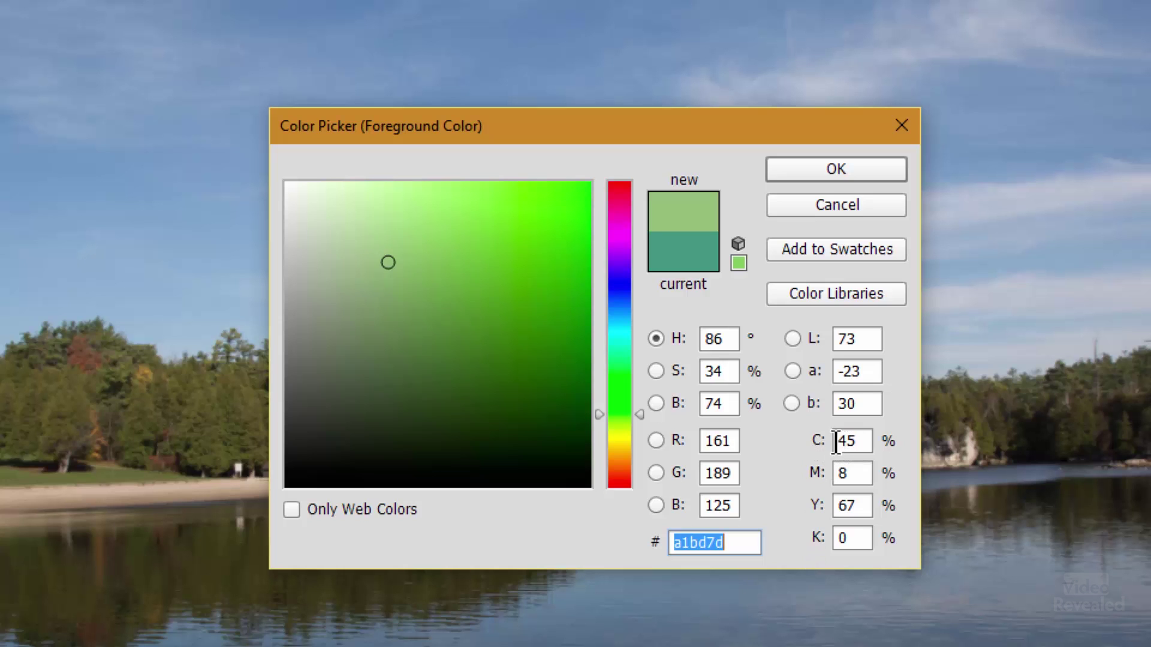
# - Adjust the CMYK amounts to K 100 and pick the field's darkest area for black 000000
pyautogui.moveTo(813, 439); pyautogui.dragTo(763, 477)
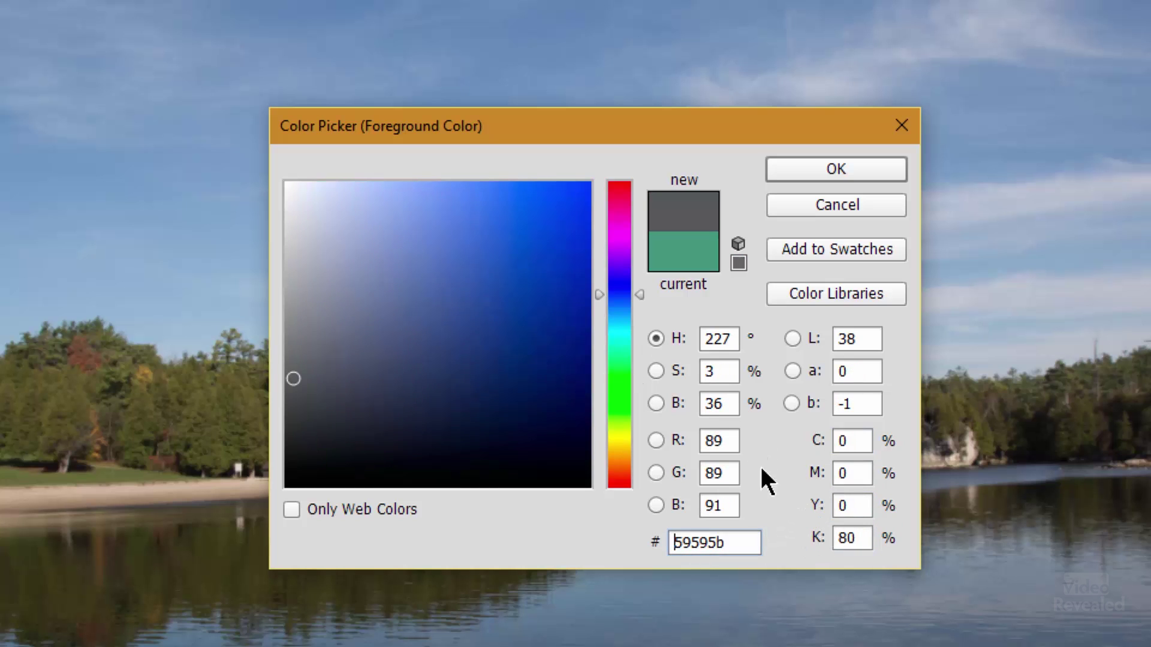
pyautogui.moveTo(819, 537); pyautogui.dragTo(916, 526)
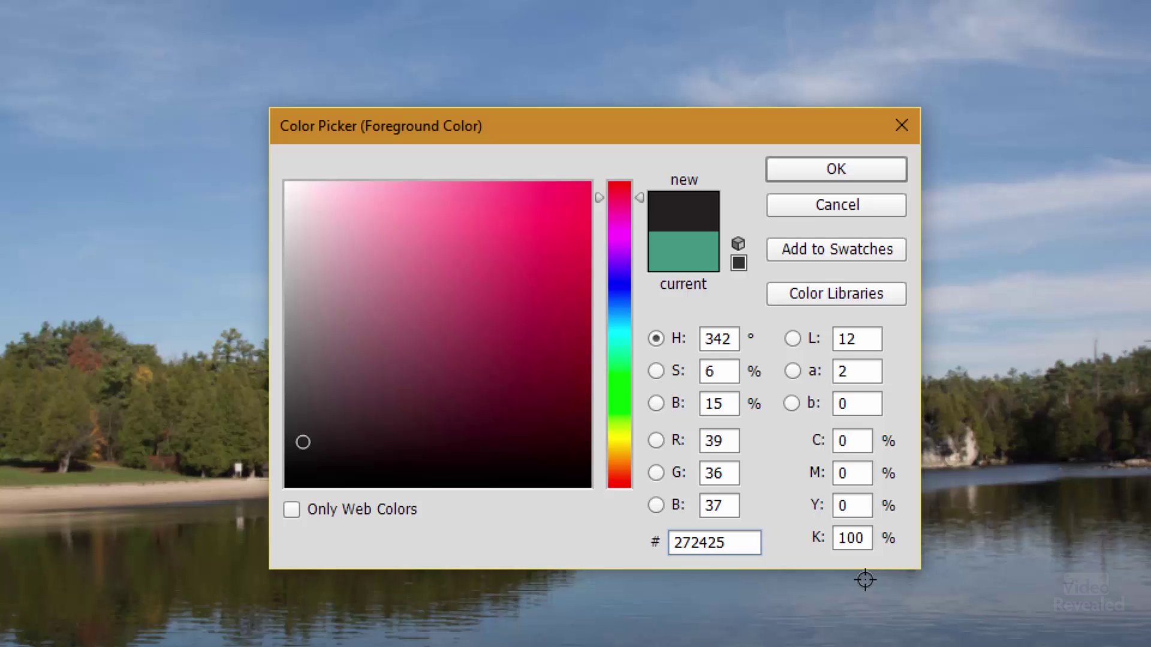
pyautogui.moveTo(524, 384)
pyautogui.mouseDown()
pyautogui.moveTo(446, 457)
pyautogui.moveTo(317, 472)
pyautogui.moveTo(368, 463)
pyautogui.moveTo(315, 444)
pyautogui.mouseUp()
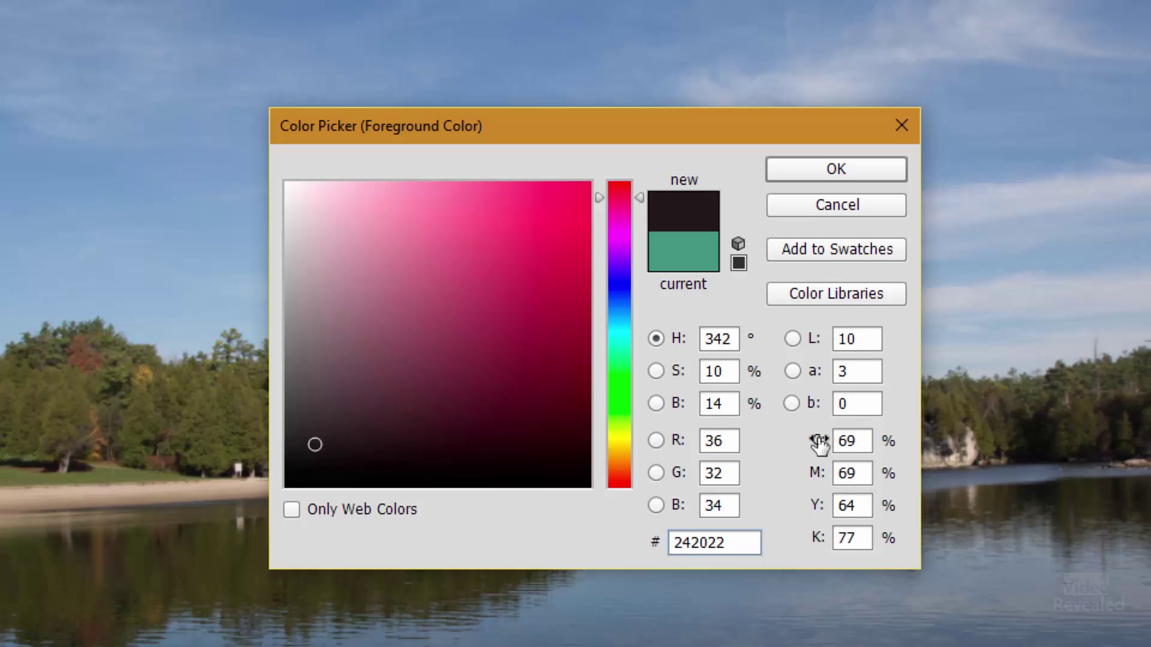
pyautogui.moveTo(820, 443); pyautogui.dragTo(749, 517)
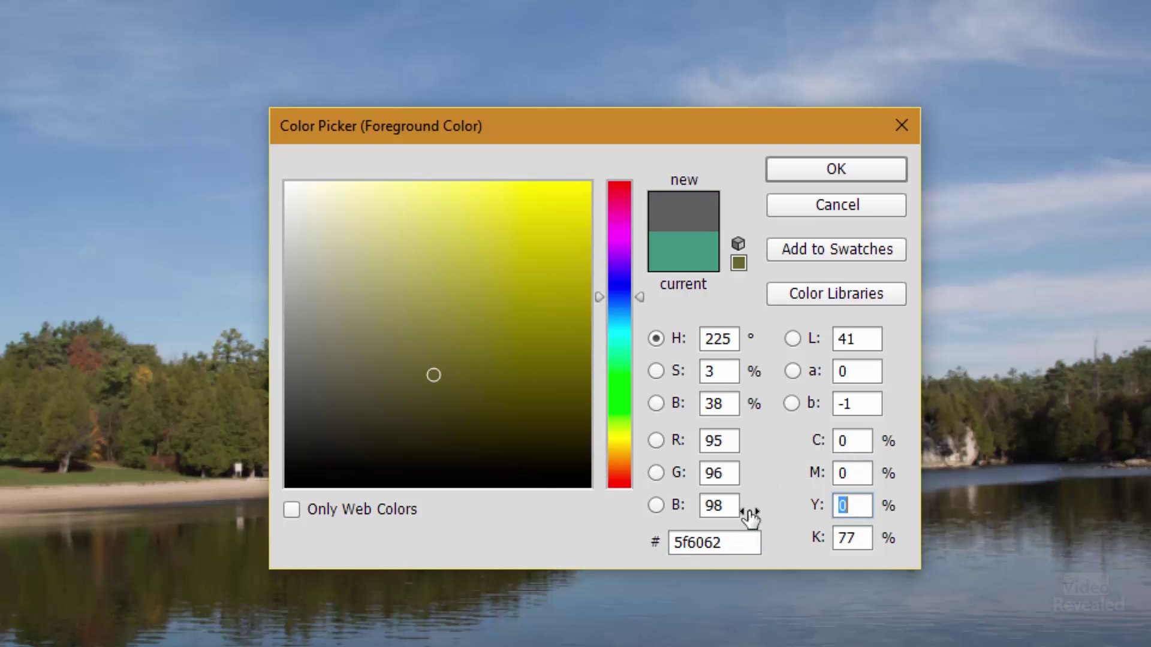
pyautogui.moveTo(817, 539); pyautogui.dragTo(894, 538)
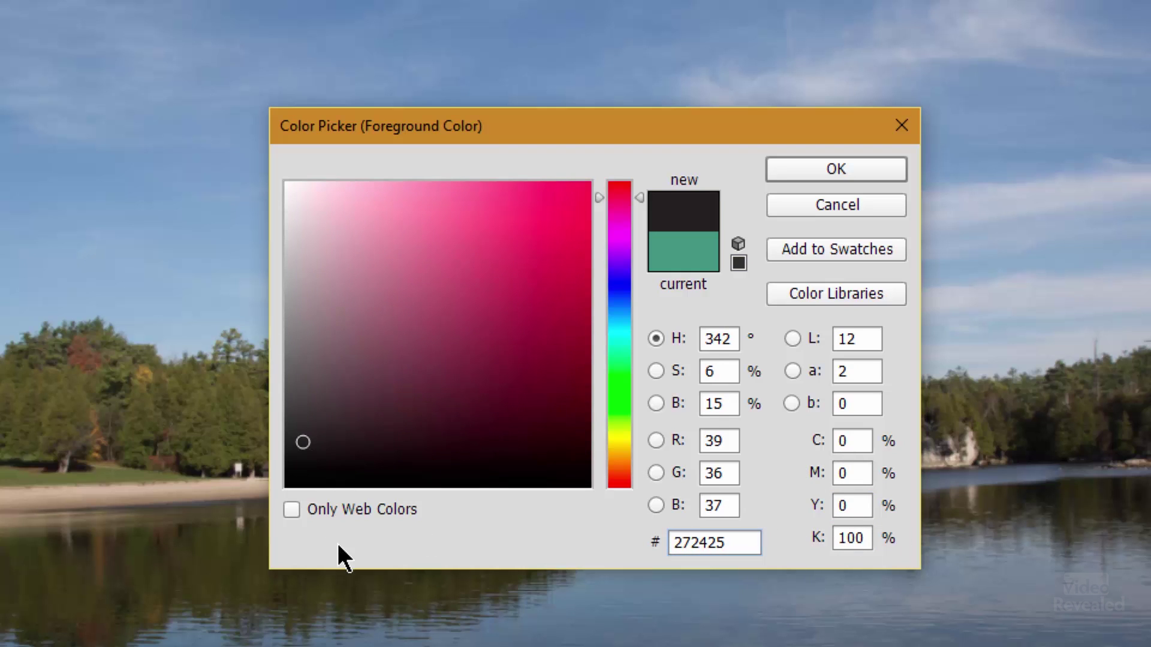
pyautogui.moveTo(314, 434); pyautogui.dragTo(236, 565)
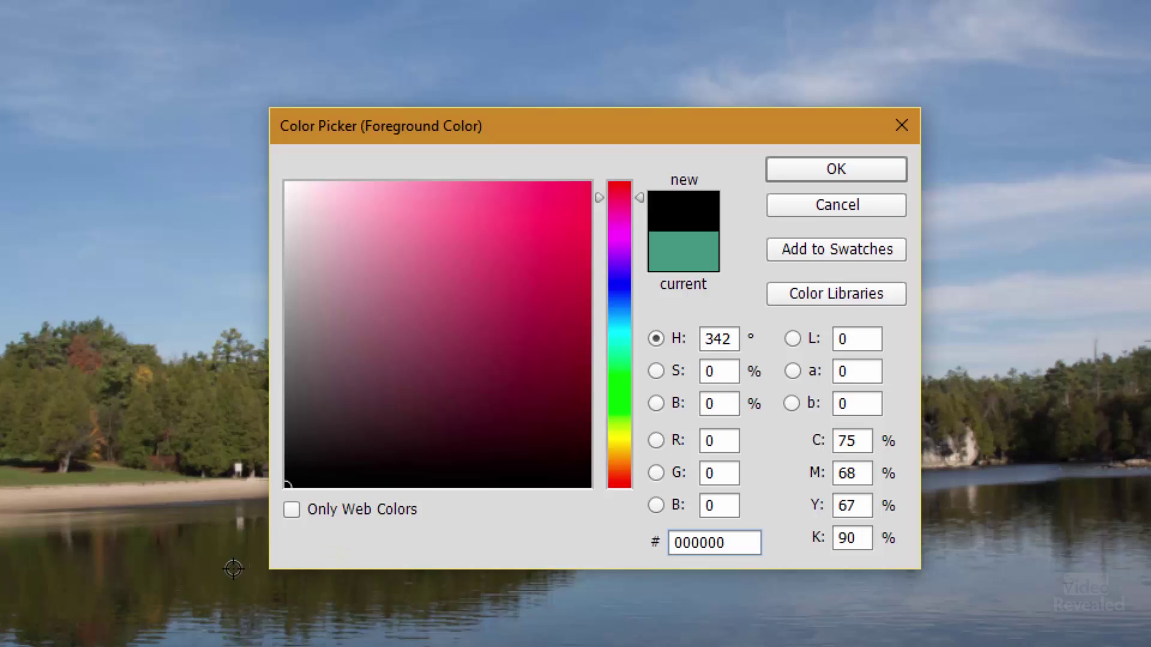
# - Settle on a slightly lighter near-black and compare the saturation, brightness, red and hue field views
pyautogui.click(304, 439)
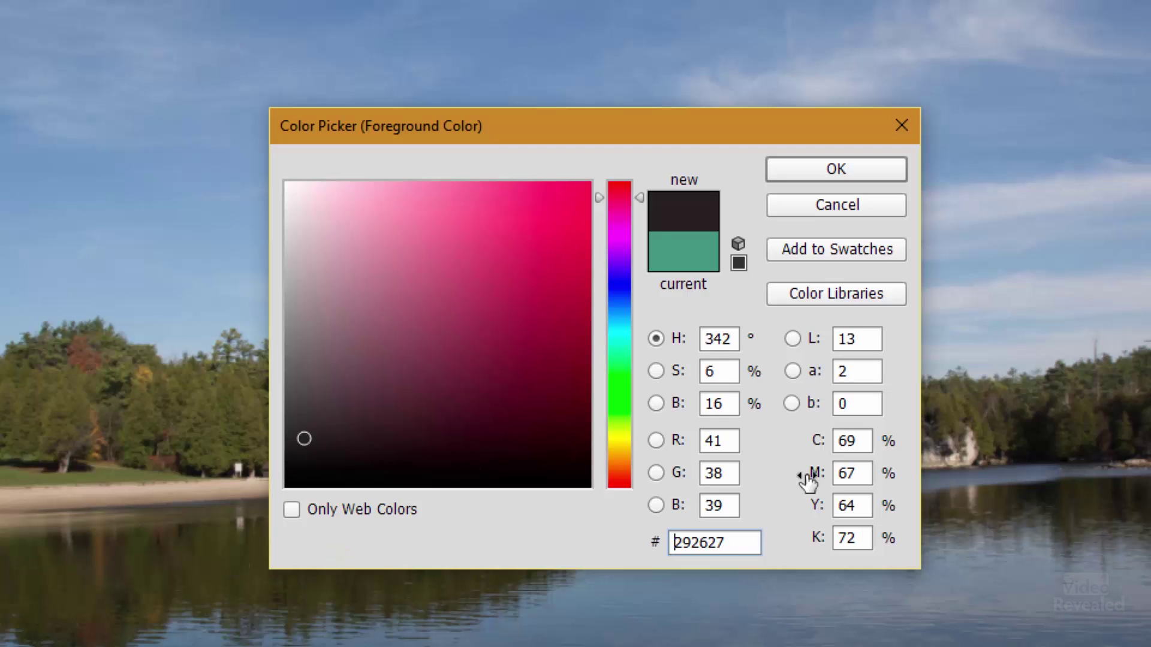
pyautogui.click(656, 371)
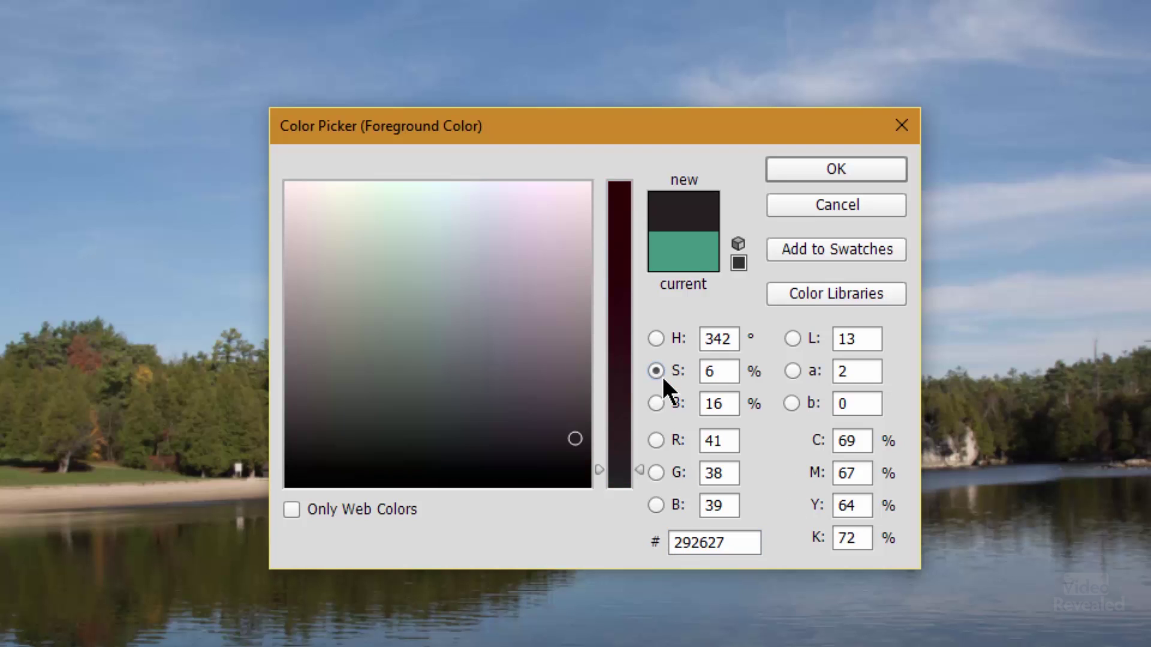
pyautogui.click(657, 402)
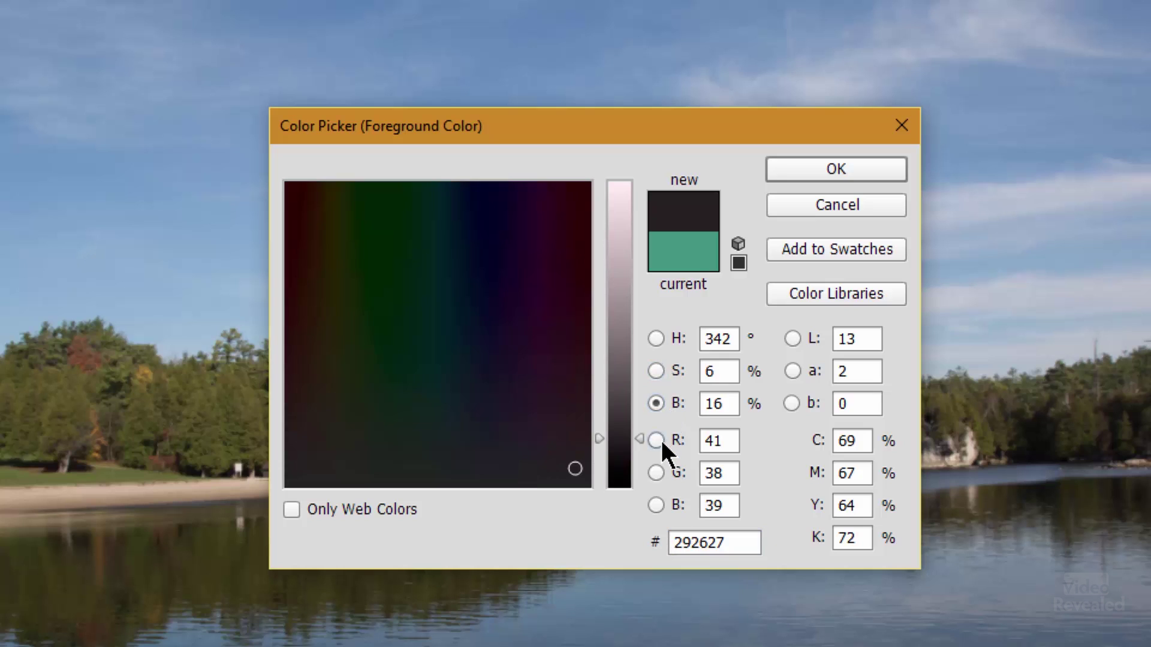
pyautogui.click(657, 440)
pyautogui.click(656, 339)
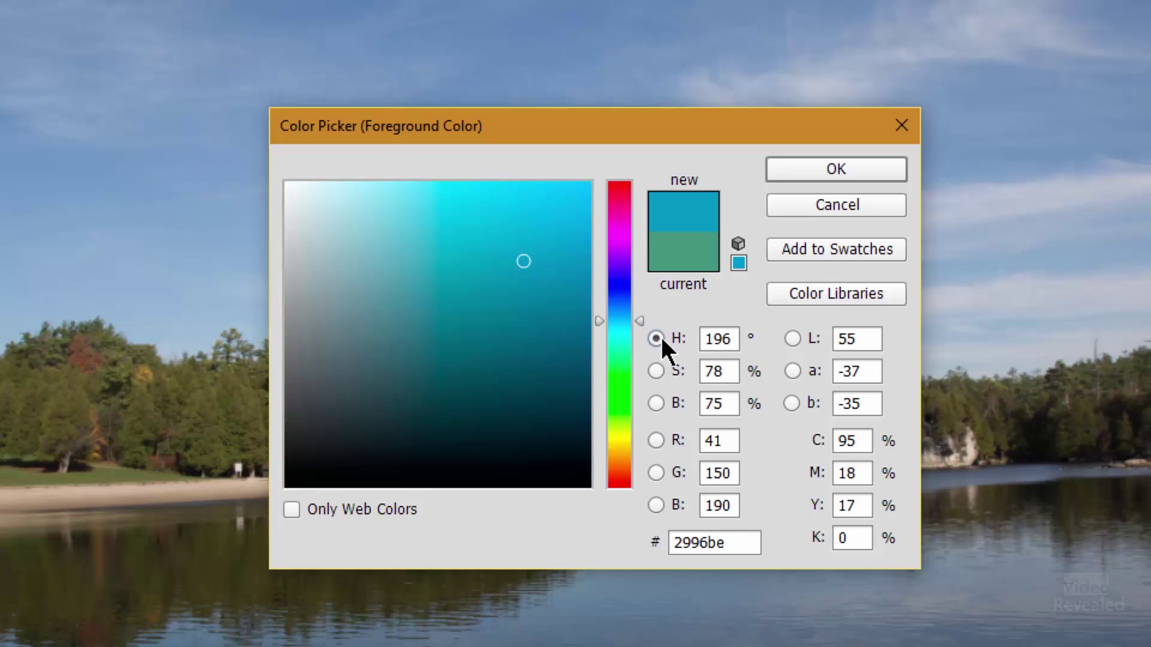
pyautogui.click(656, 371)
pyautogui.click(656, 402)
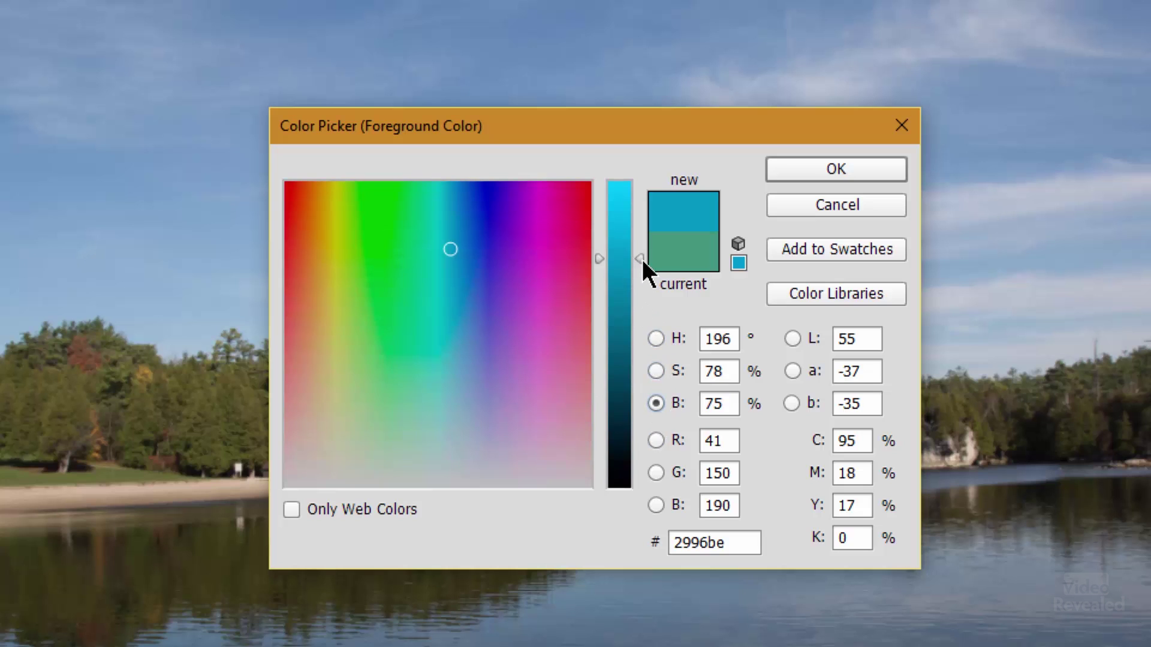
# - Darken the blue to 71% brightness, then view the field by red, green and blue
pyautogui.moveTo(642, 259); pyautogui.dragTo(621, 270)
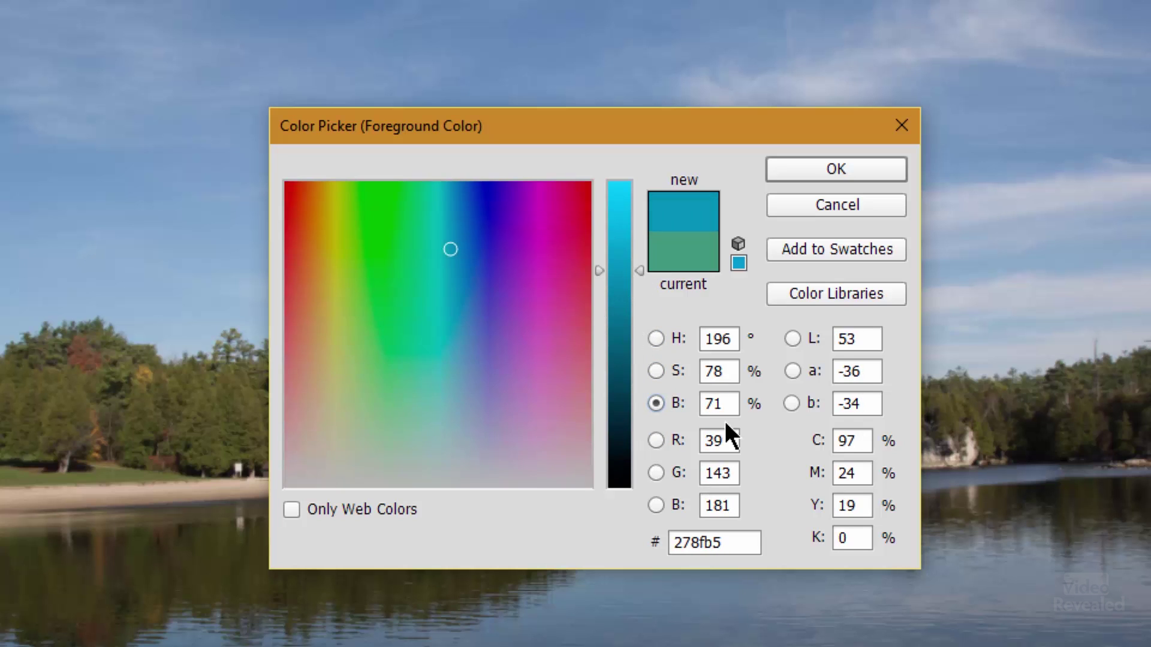
pyautogui.click(655, 440)
pyautogui.click(656, 473)
pyautogui.click(655, 505)
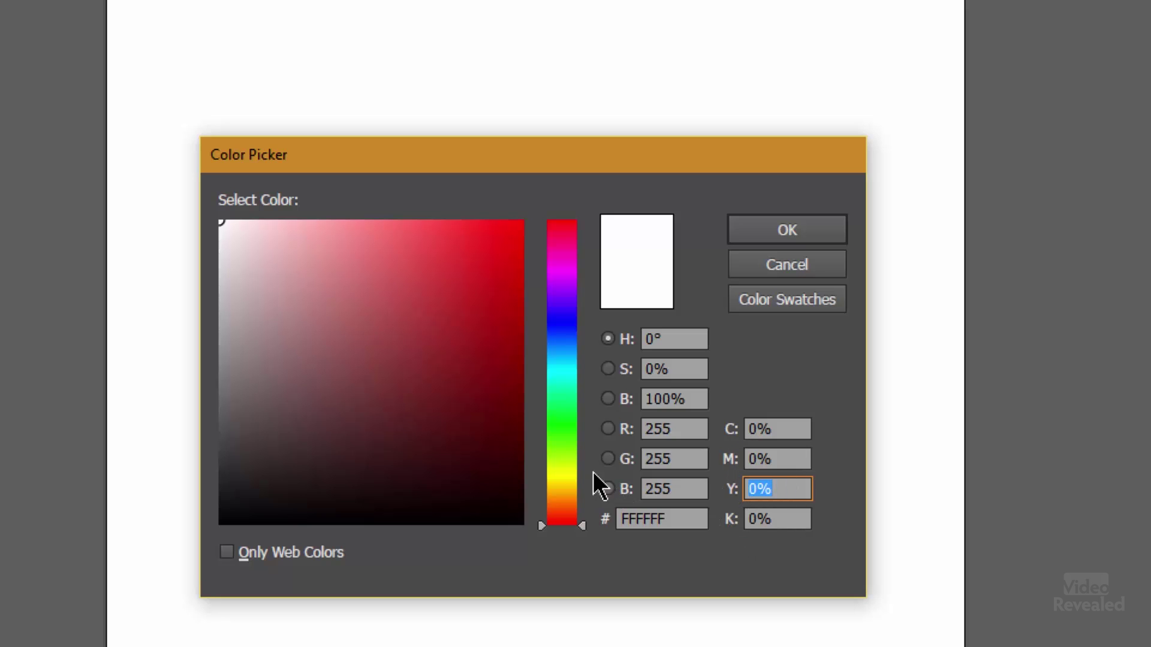
# - Pick a deep purple, 61266B, at hue 292° in the colour field
pyautogui.click(435, 415)
pyautogui.click(436, 329)
pyautogui.click(562, 278)
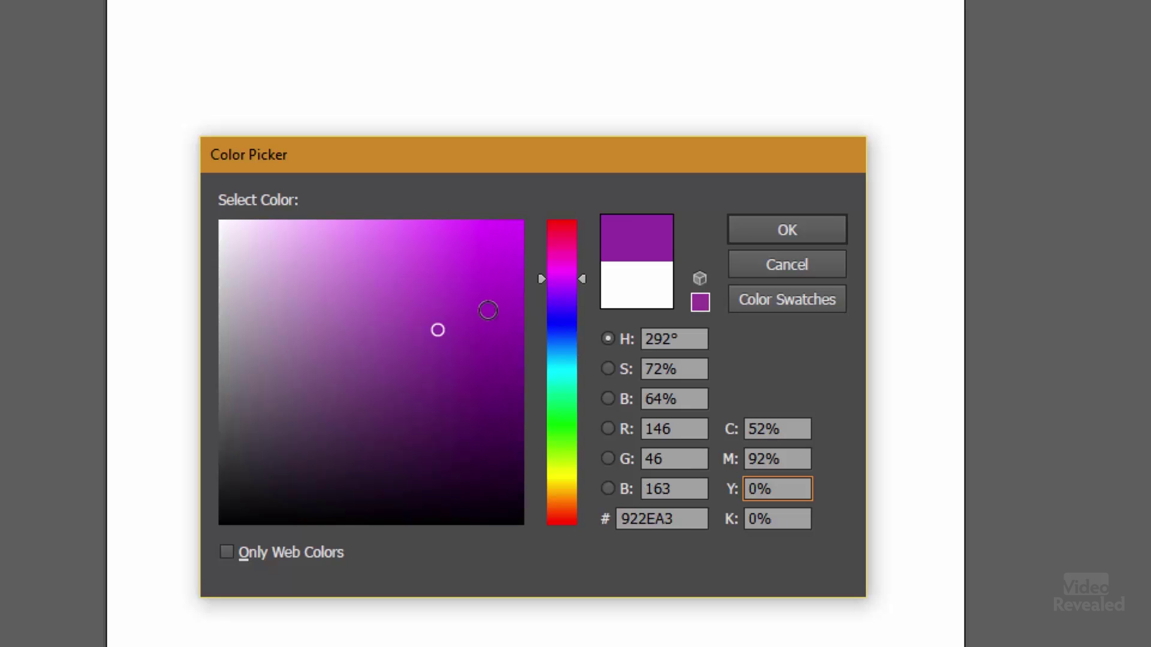
pyautogui.click(456, 319)
pyautogui.click(418, 396)
# - Compare the saturation, brightness, red, green and blue field views, then return to hue
pyautogui.click(623, 368)
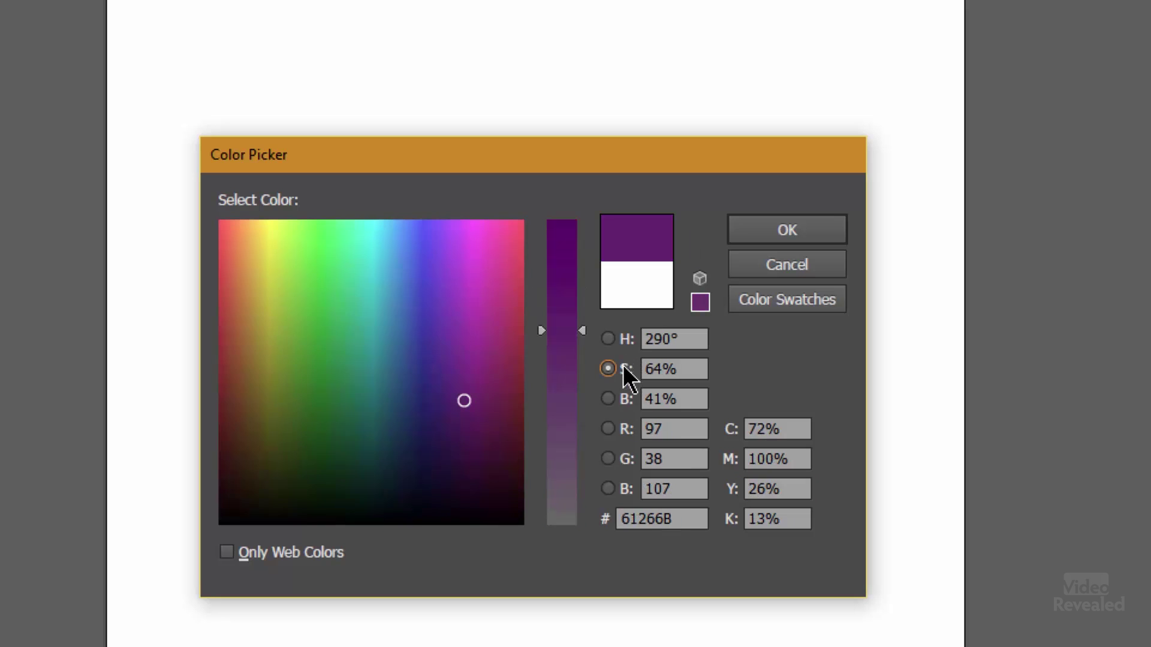
pyautogui.click(624, 398)
pyautogui.click(624, 429)
pyautogui.click(623, 458)
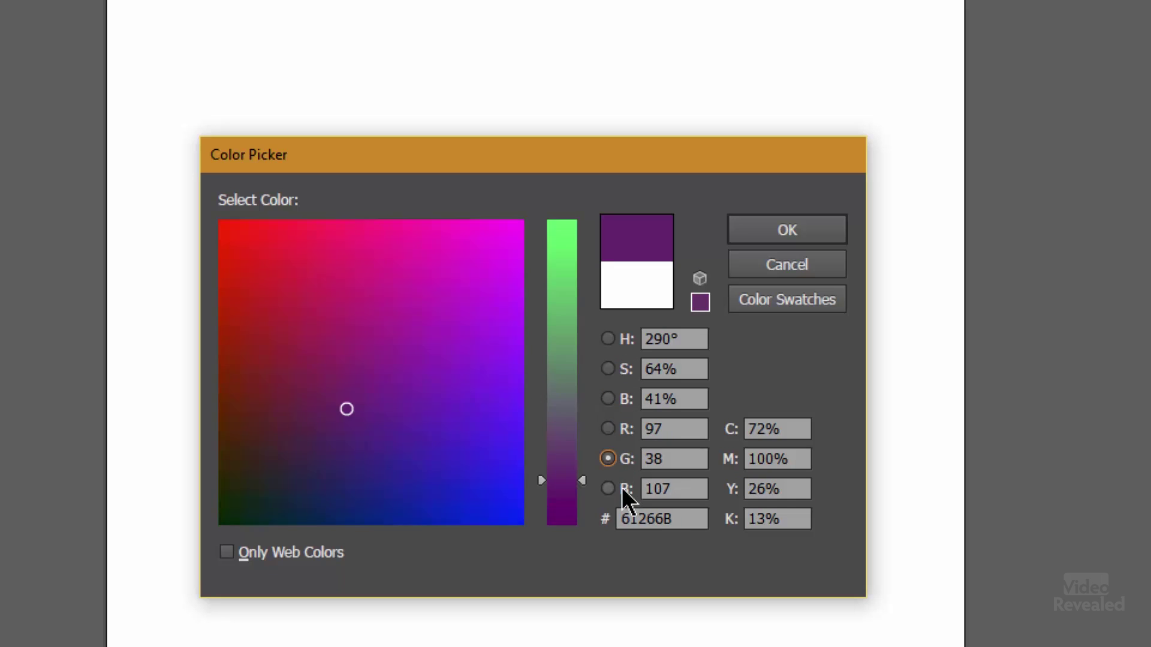
pyautogui.click(623, 488)
pyautogui.click(625, 339)
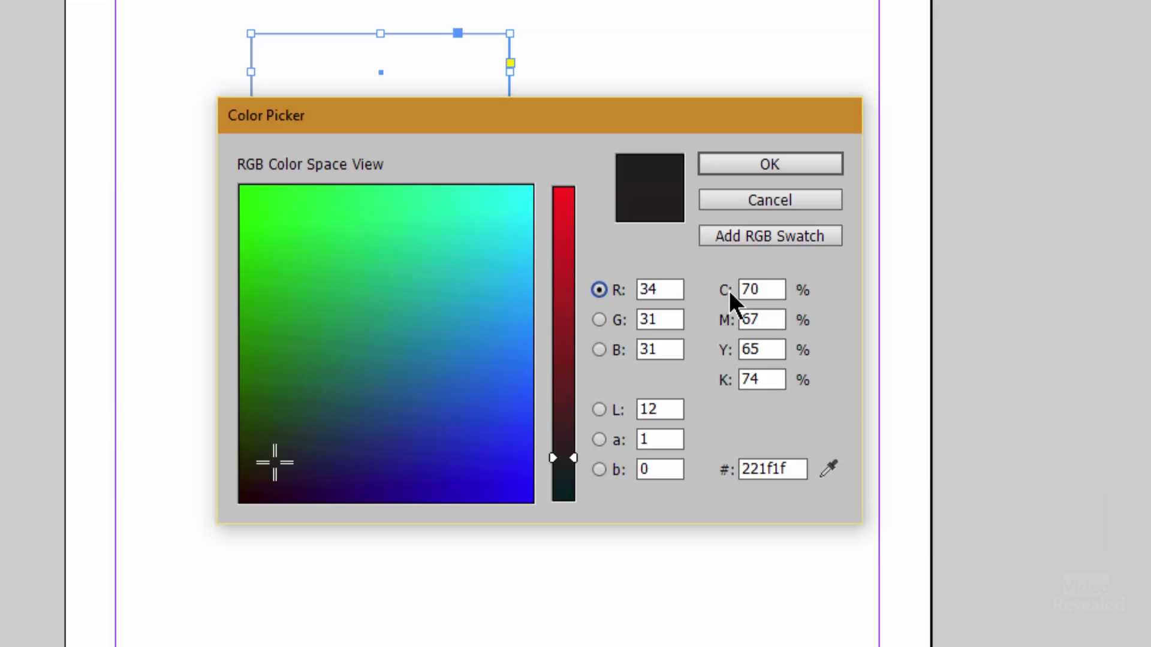
# - View the field by green and blue, then switch to Lab view on L and b
pyautogui.click(599, 320)
pyautogui.click(598, 349)
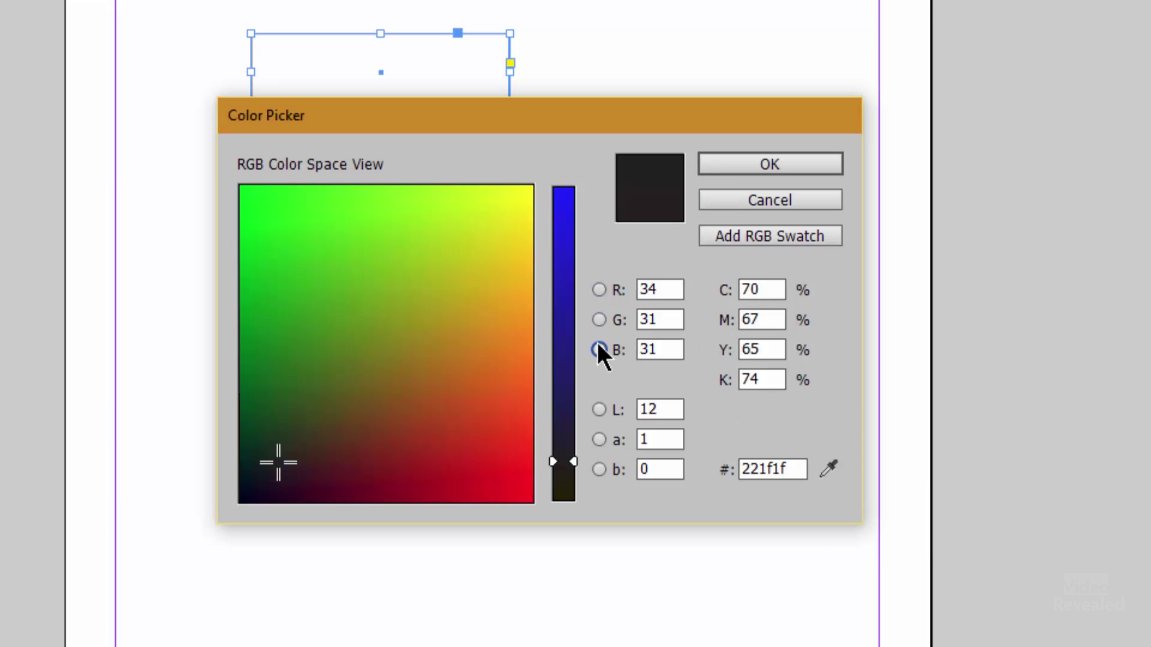
pyautogui.click(598, 410)
pyautogui.click(600, 469)
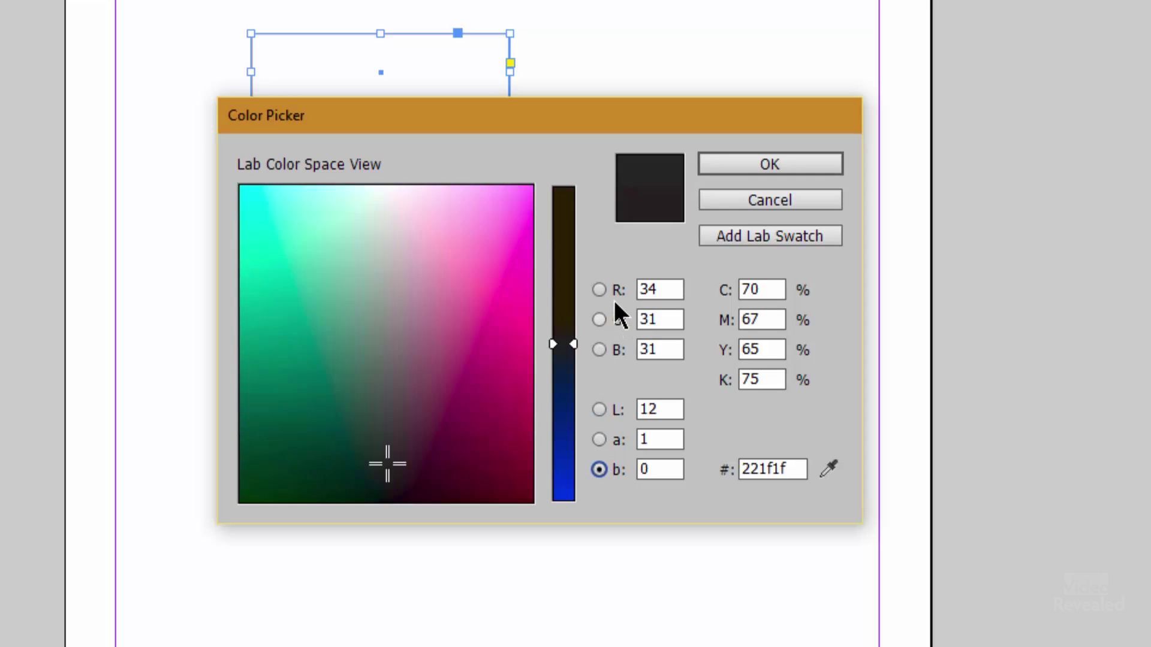